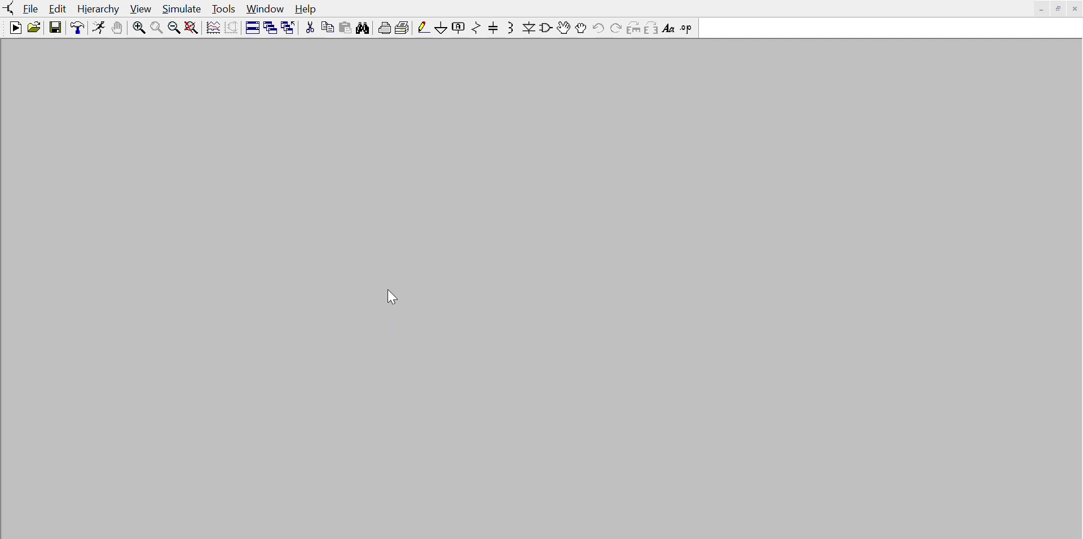
Step: Place an AD711 op amp on the empty schematic
left_click(625, 416)
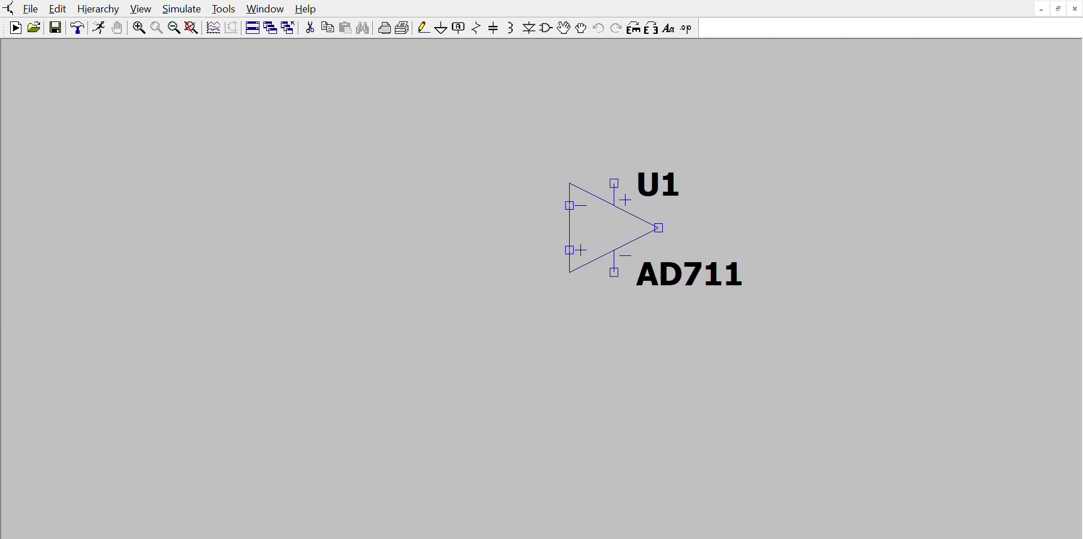
left_click(615, 228)
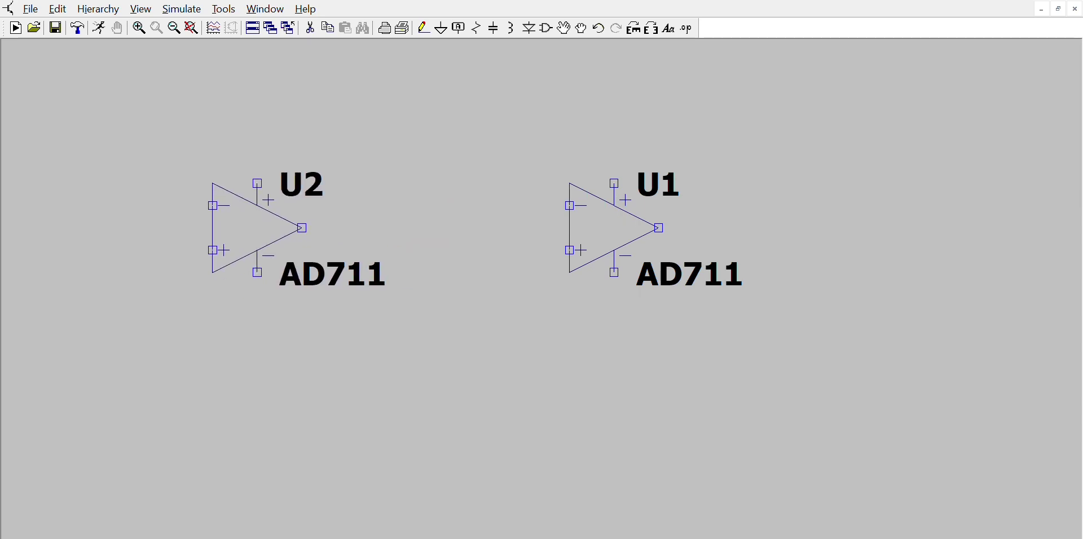
left_click(347, 229)
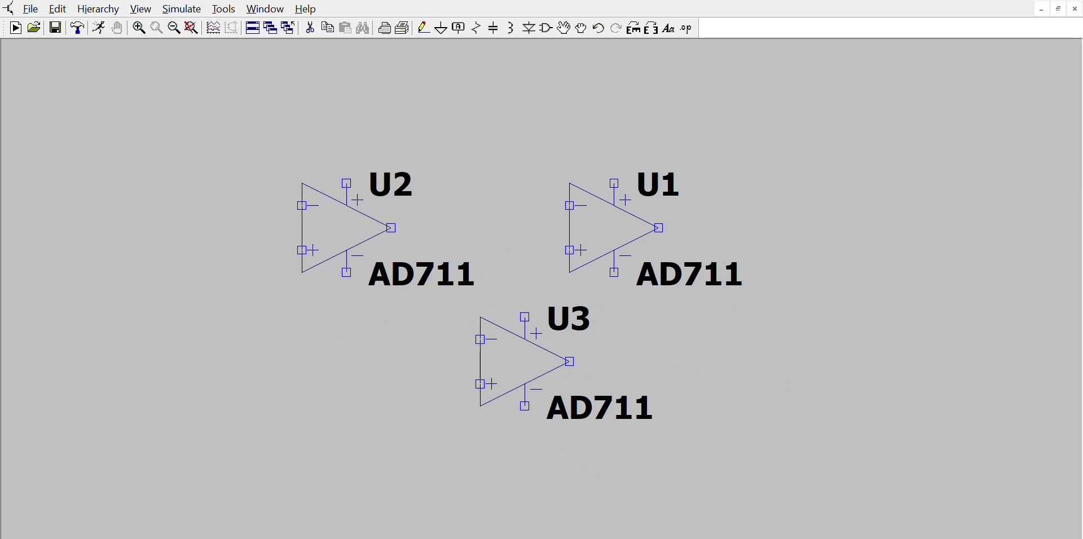
key("Escape")
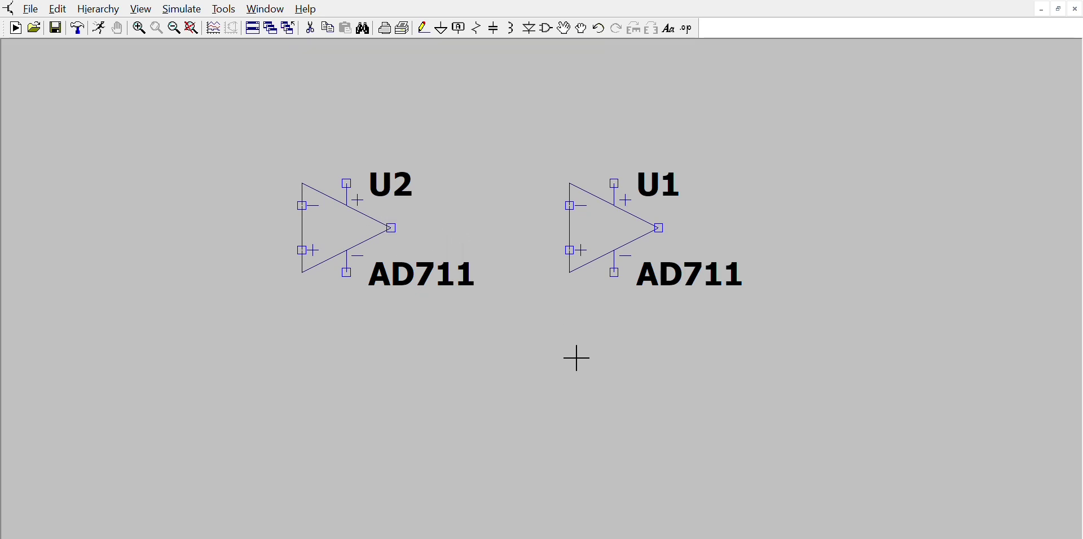
key("F5")
left_click(353, 216)
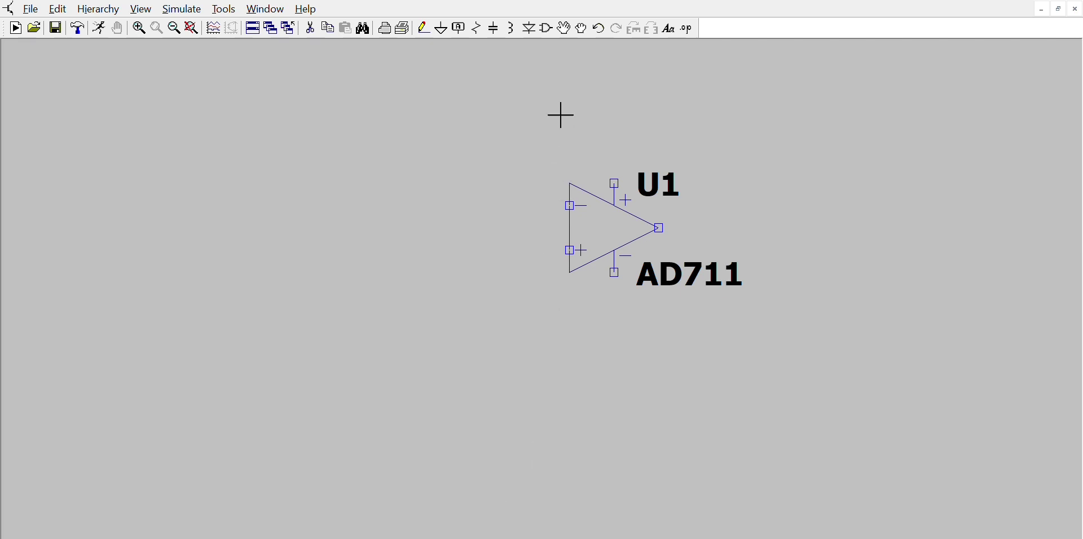
Step: Place one horizontal resistor before the op amp's inverting input, another above the op amp, and a vertical one below its inputs
left_click(477, 27)
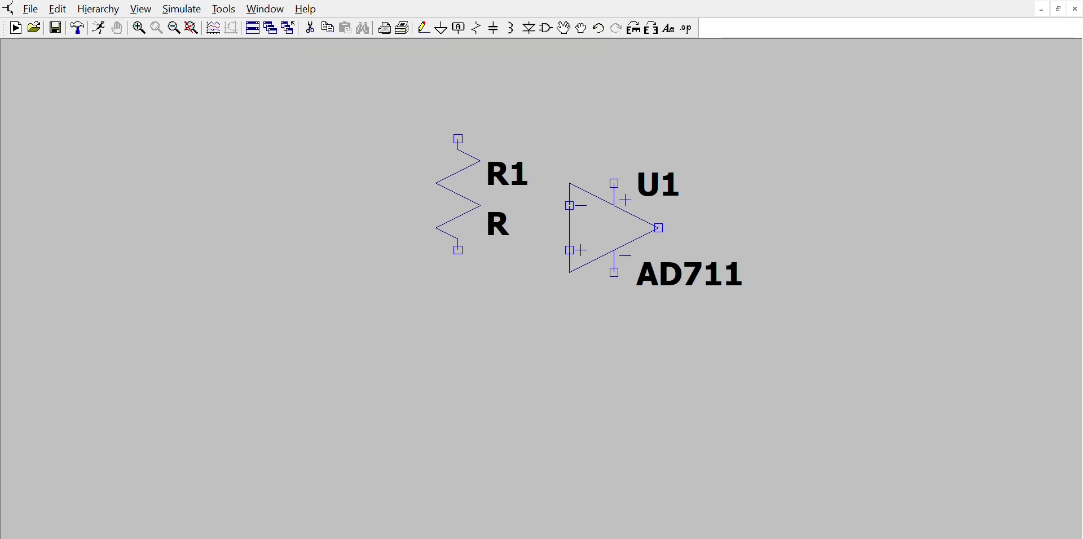
key("ctrl+r")
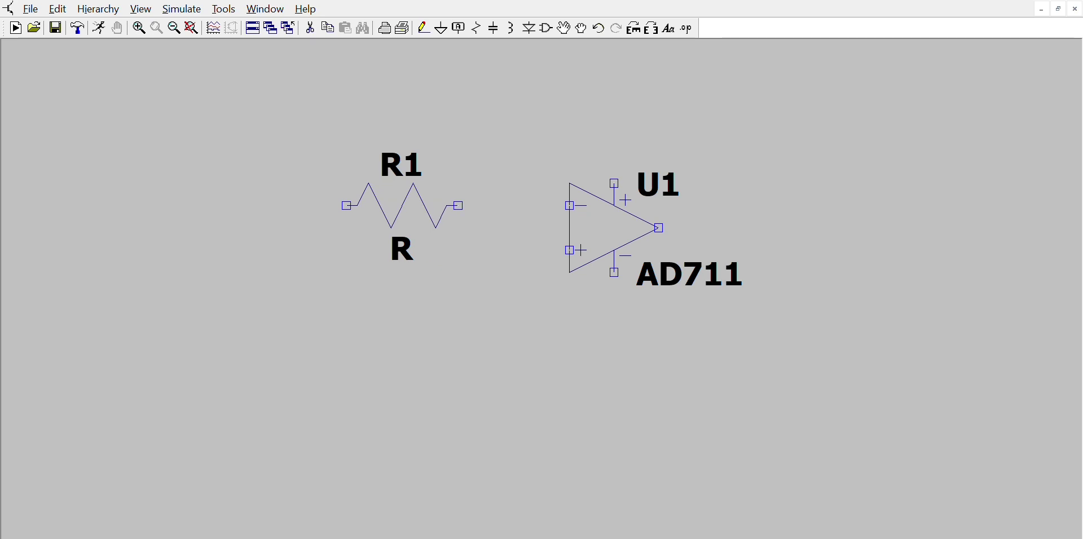
left_click(402, 205)
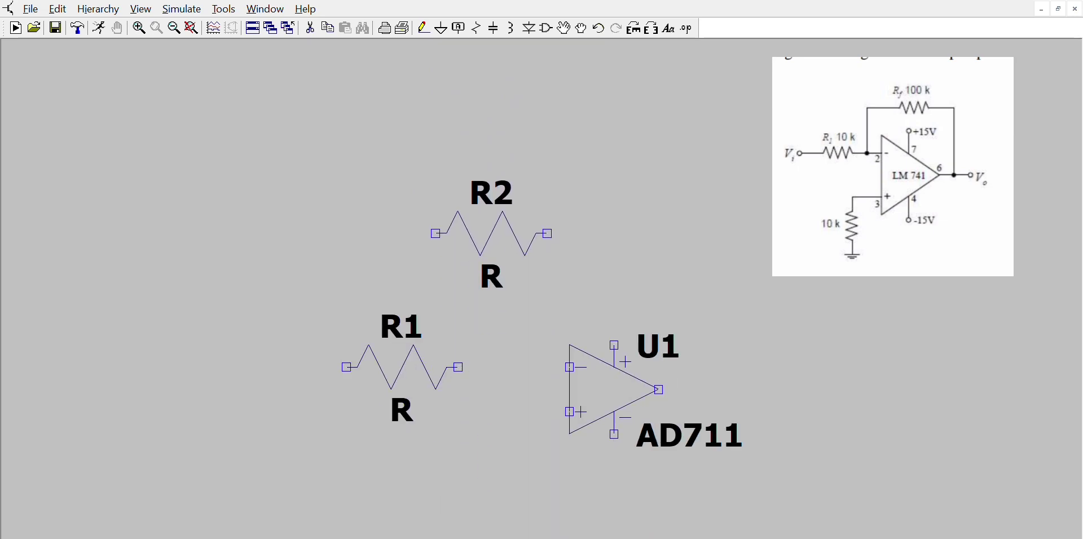
left_click(491, 212)
scroll(491, 445, "down", 1)
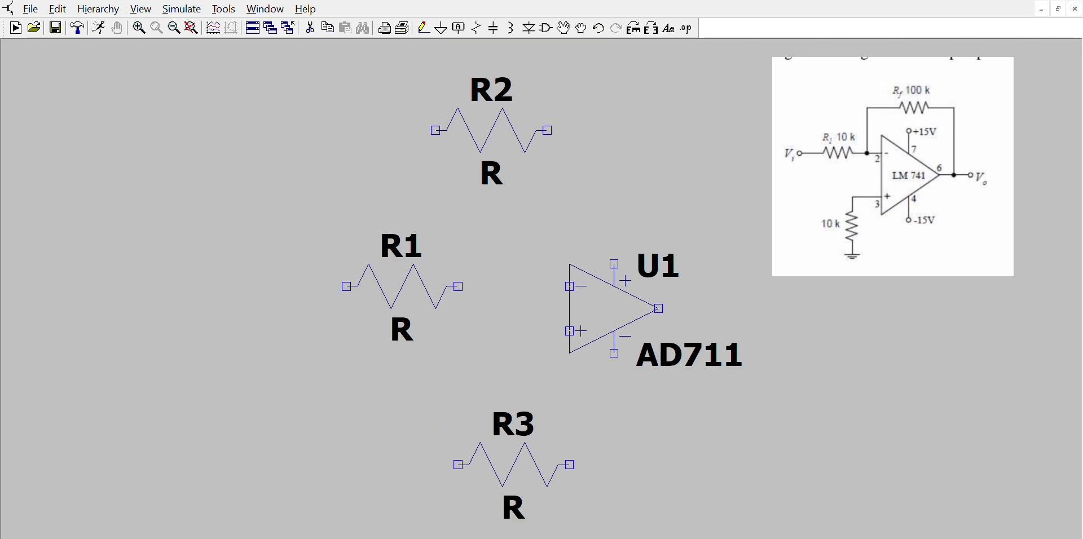
key("ctrl+r")
key("Escape")
left_click(493, 493)
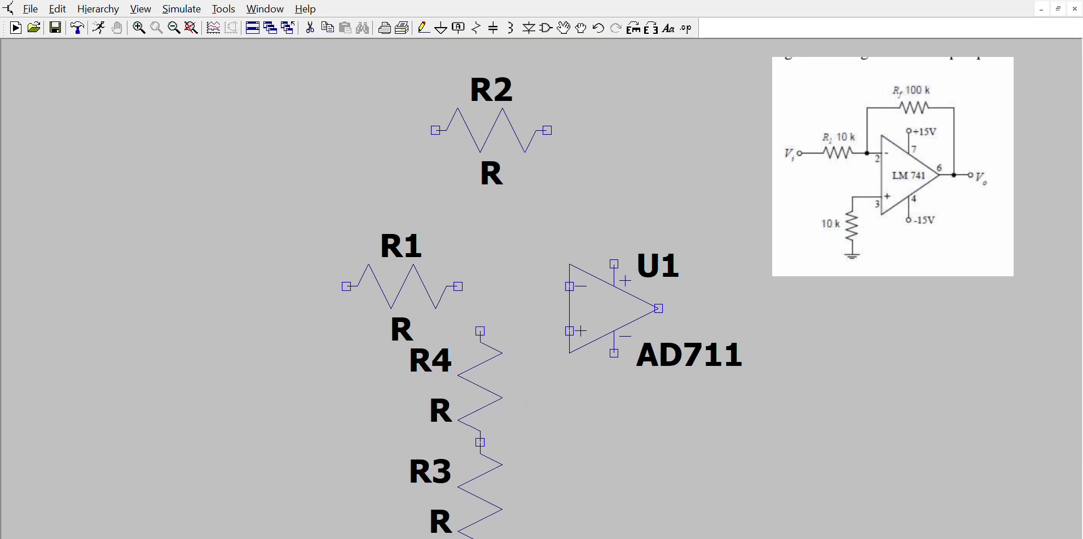
key("Escape")
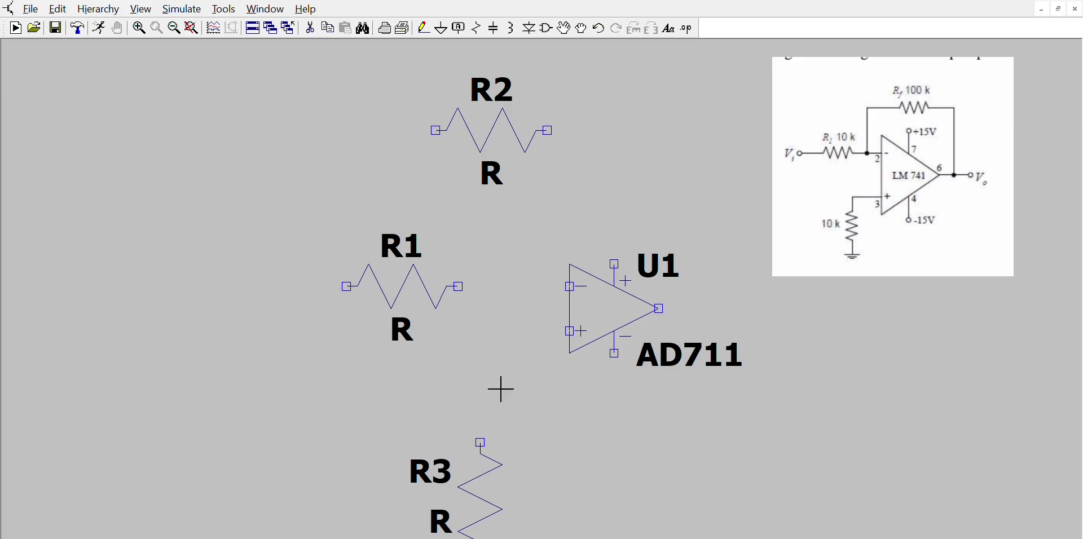
Step: Delete resistor R1 and place a new horizontal resistor in line with the inverting input, farther away from the op amp
key("Delete")
left_click(421, 299)
left_click(477, 28)
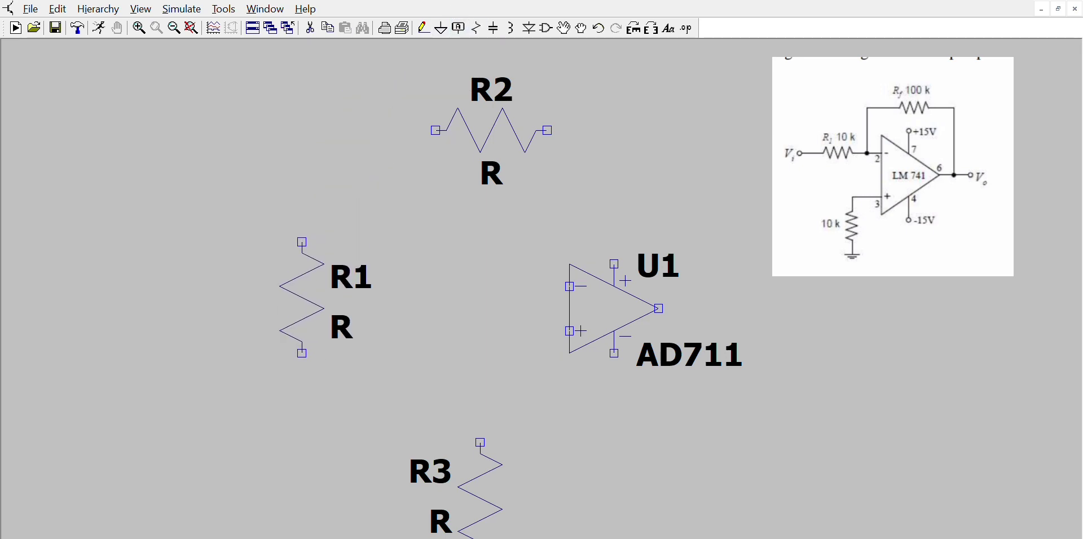
key("ctrl+r")
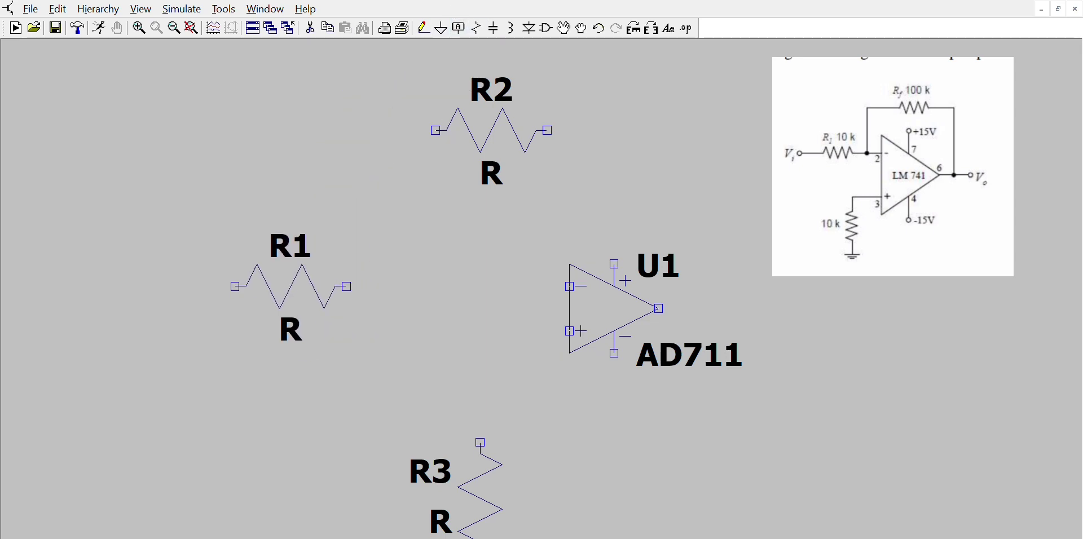
left_click(303, 276)
key("Escape")
Step: Wire R1 to the op amp's inverting input and the non-inverting input to the upper end of R3
left_click(425, 27)
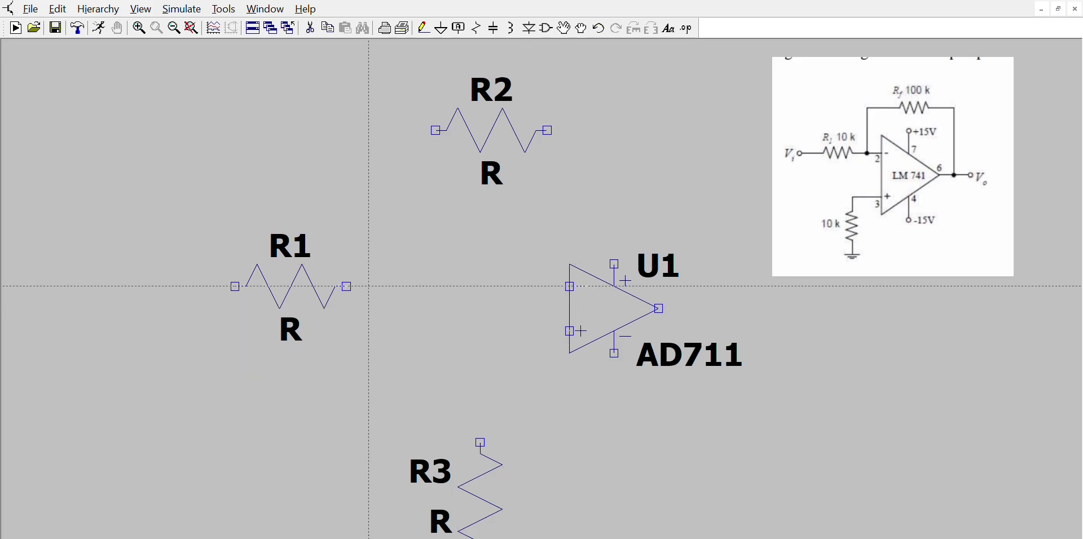
left_click(347, 286)
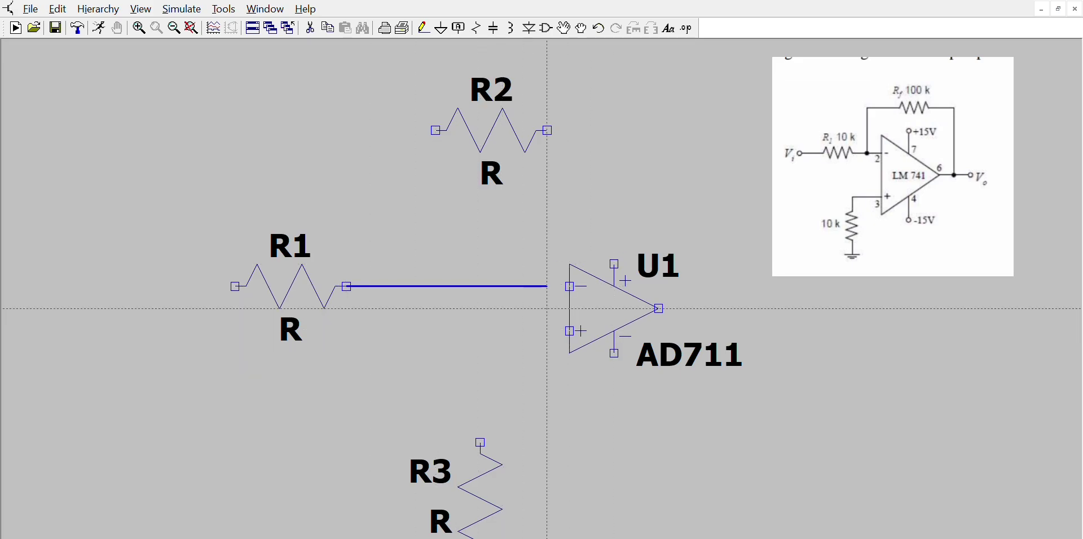
left_click(570, 286)
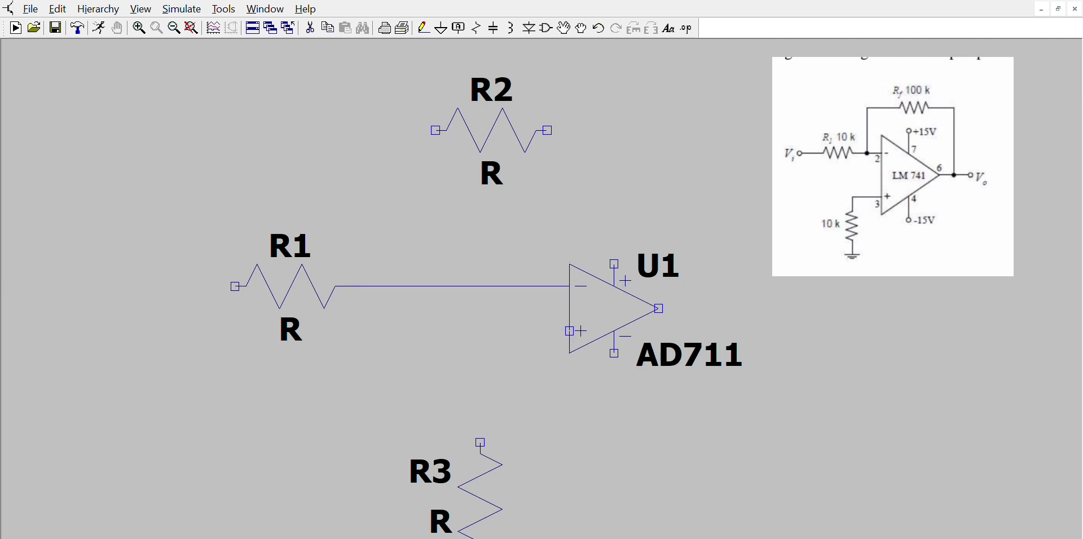
left_click(570, 331)
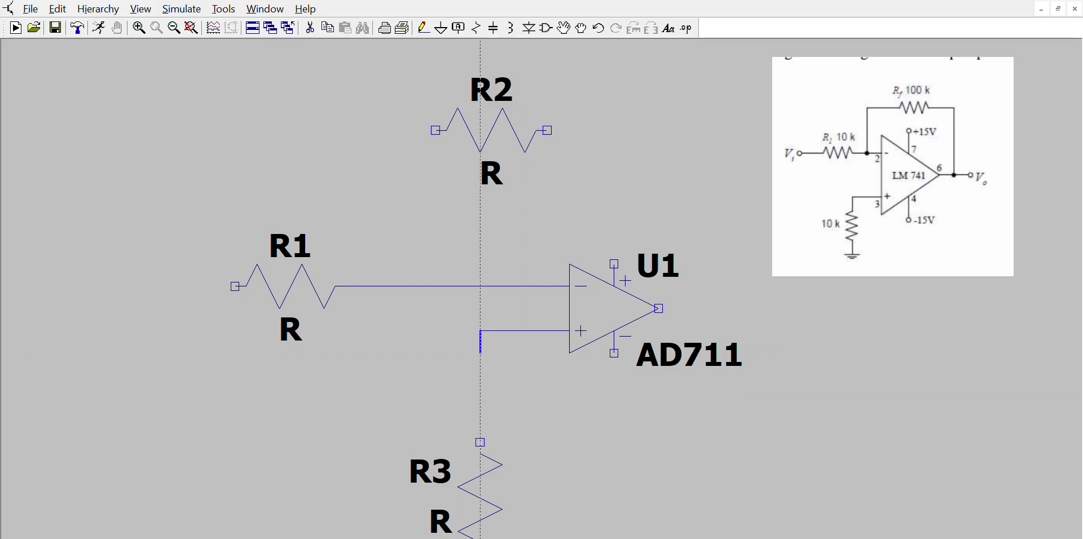
left_click(480, 443)
key("Escape")
Step: Wire the feedback loop from the op amp's output through R2 to the wire between R1 and the inverting input
key("F3")
left_click(658, 308)
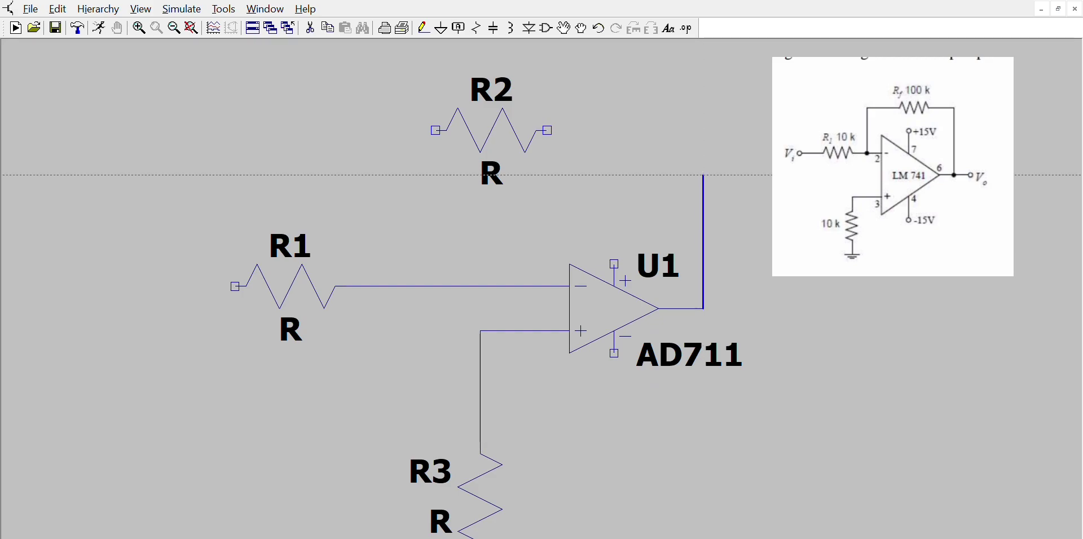
left_click(703, 130)
left_click(547, 130)
left_click(547, 131)
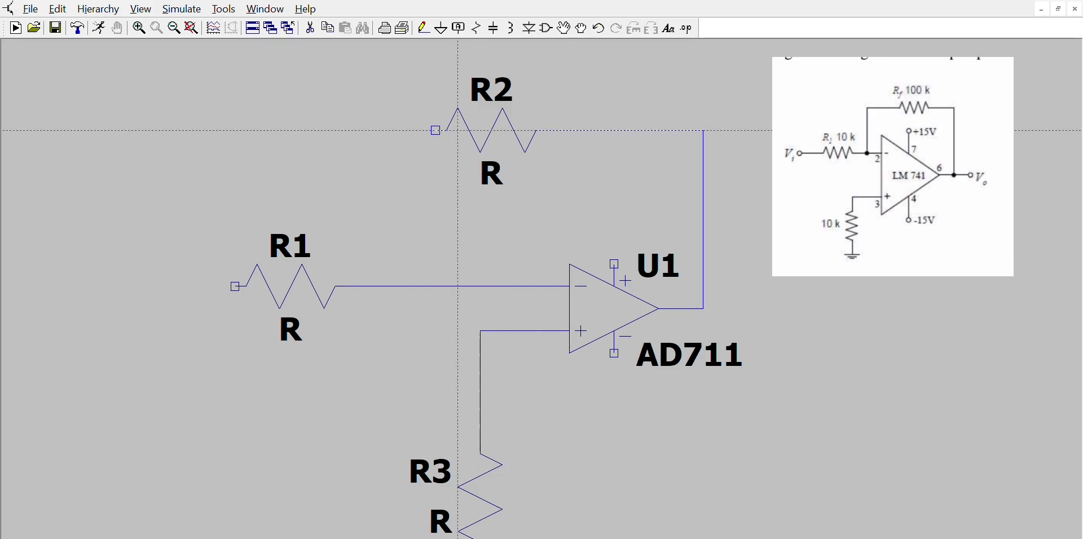
left_click(435, 130)
left_click(391, 130)
left_click(392, 287)
left_click(391, 287)
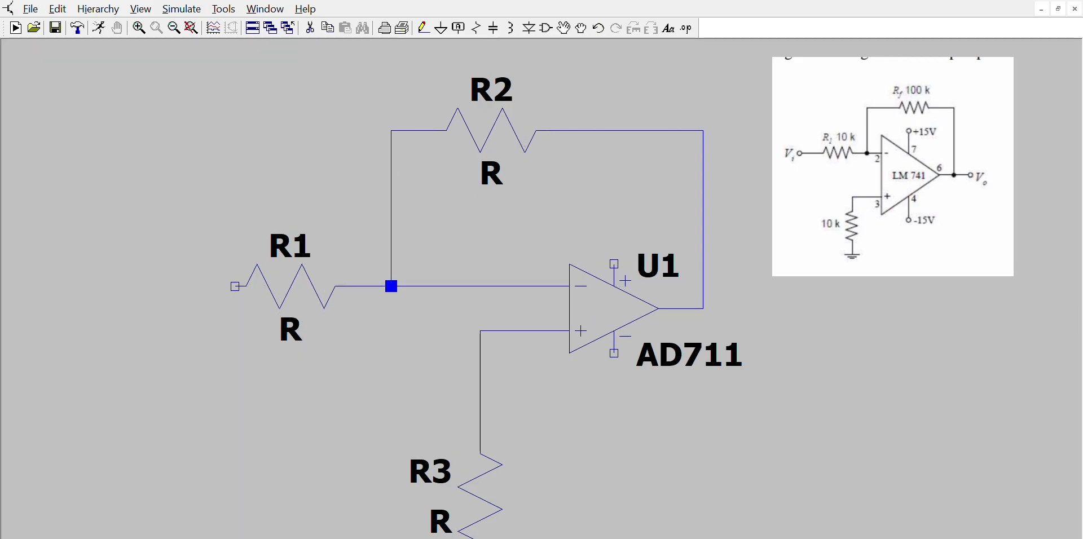
Step: Draw a horizontal wire stub from R1's free end and a vertical one from R3's lower end
left_click(235, 287)
left_click(146, 287)
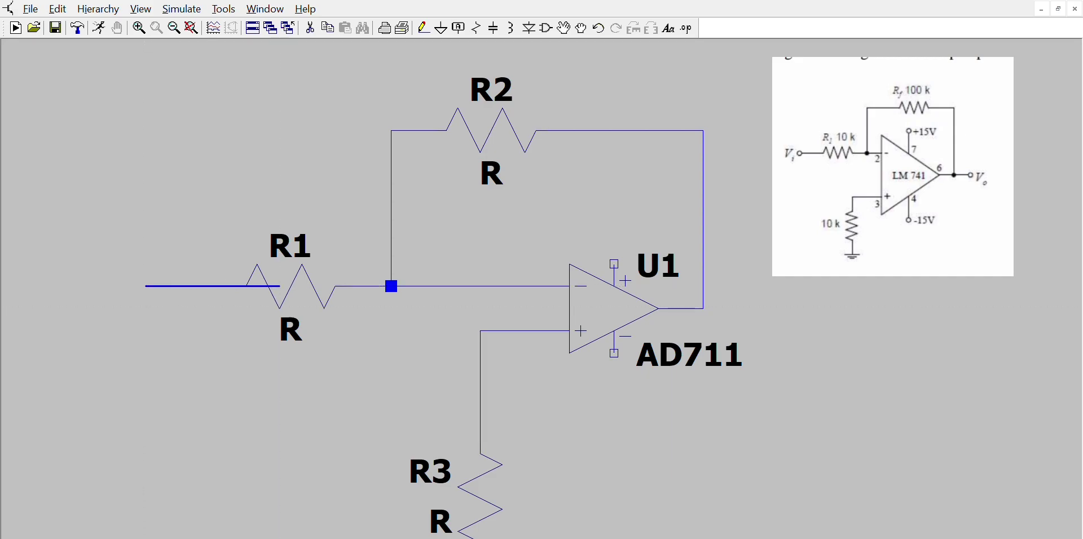
left_click(570, 286)
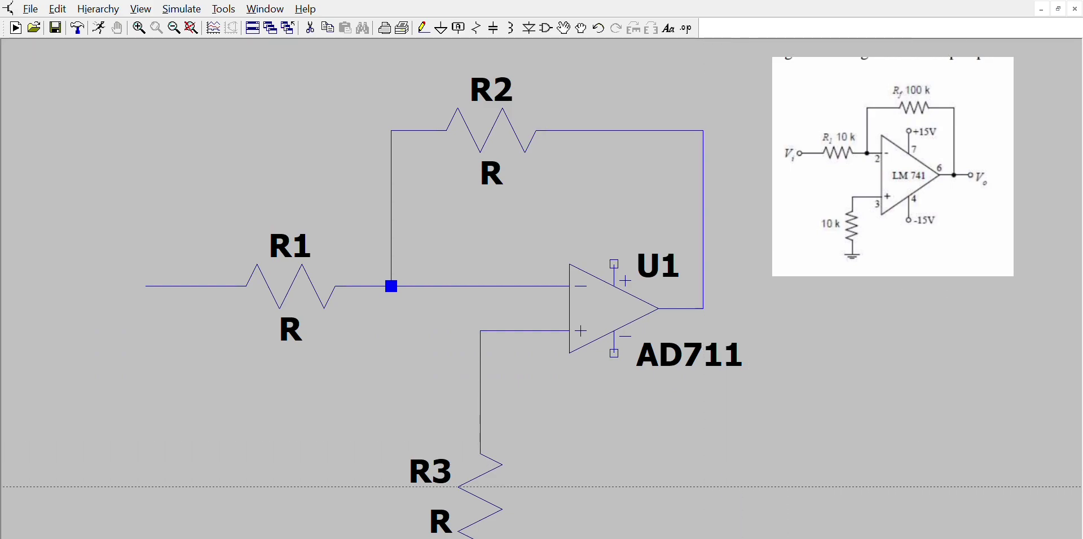
scroll(547, 316, "down", 5)
left_click(480, 271)
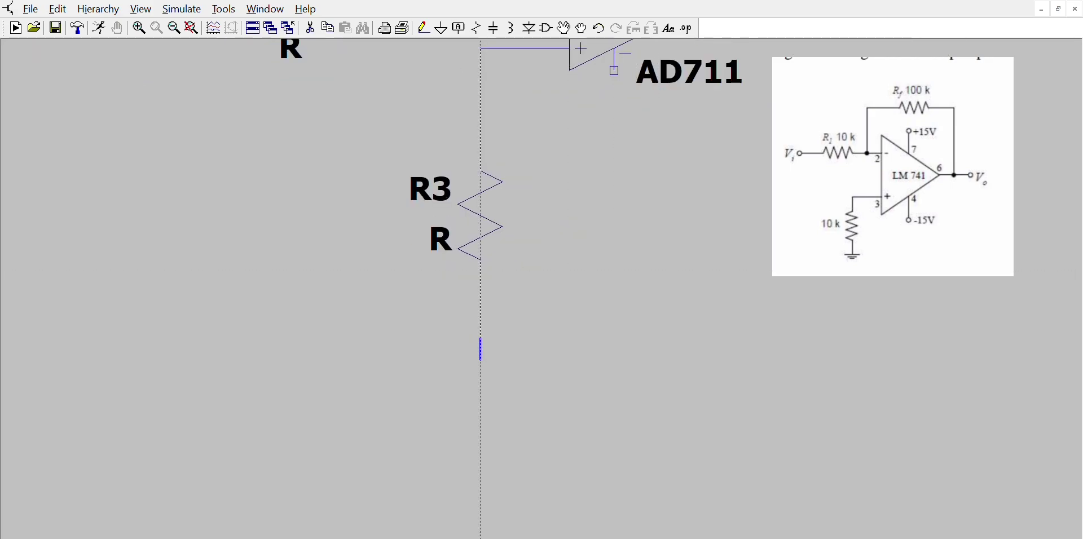
key("Escape")
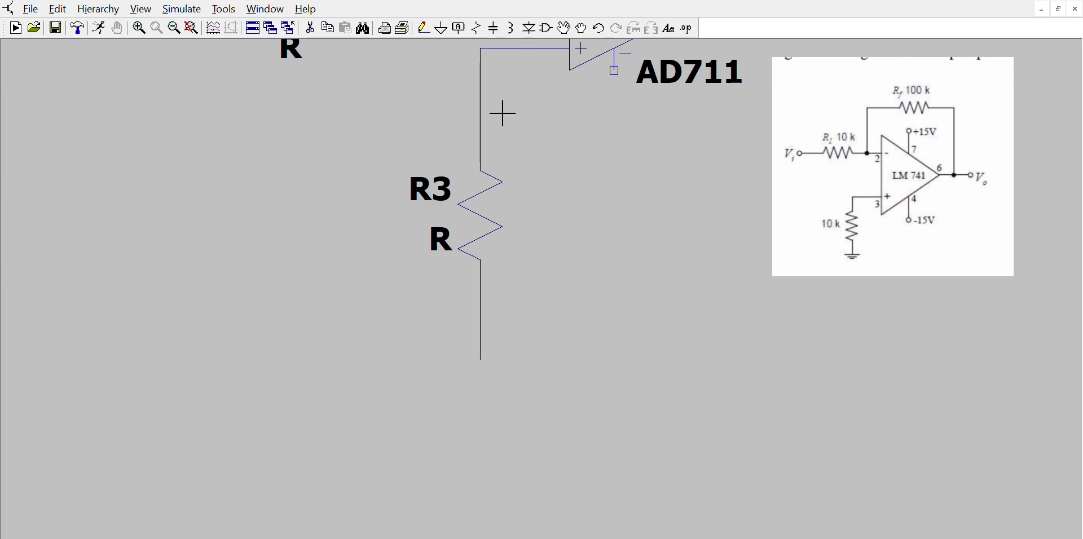
Step: Place a ground symbol at the lower end of the wire from R3
left_click(443, 27)
left_click(480, 361)
key("Escape")
Step: Place a voltage source below the end of R1's input wire and another below the op amp
scroll(638, 292, "up", 2)
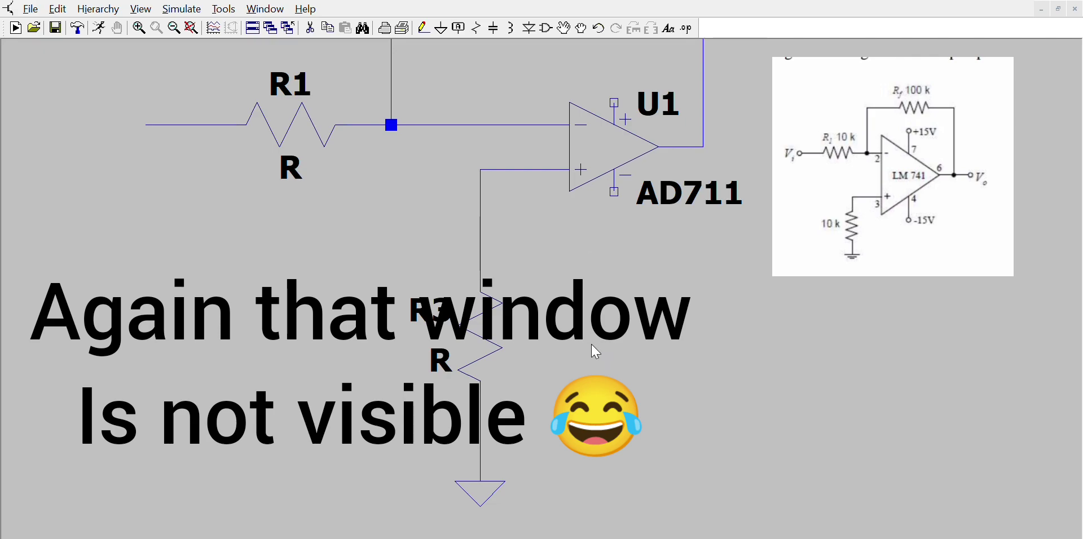
left_click(618, 398)
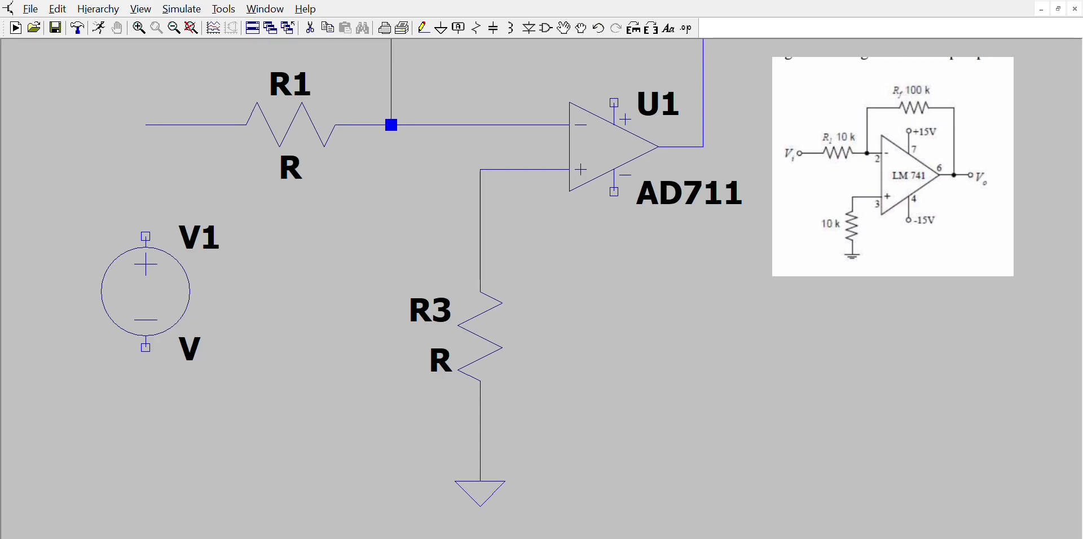
left_click(145, 169)
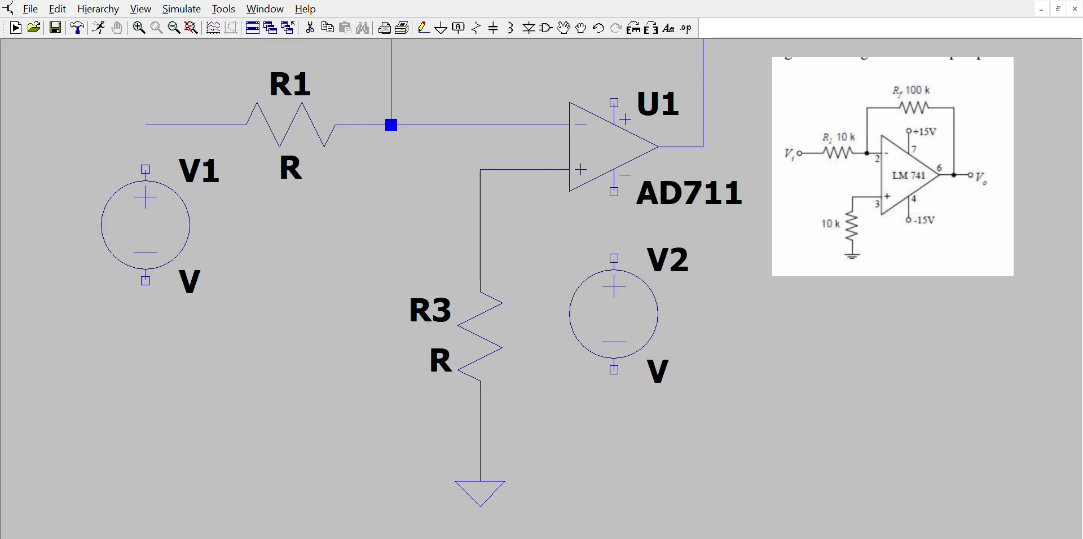
left_click(615, 259)
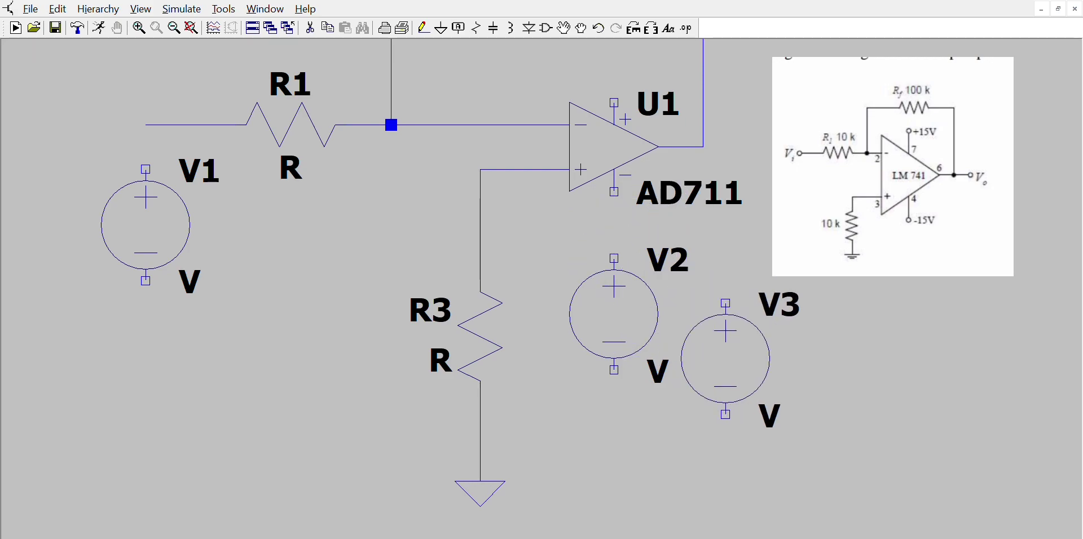
Step: Place a voltage source rotated 180 degrees above R2, in line with the op amp's supply pins
scroll(615, 71, "up", 5)
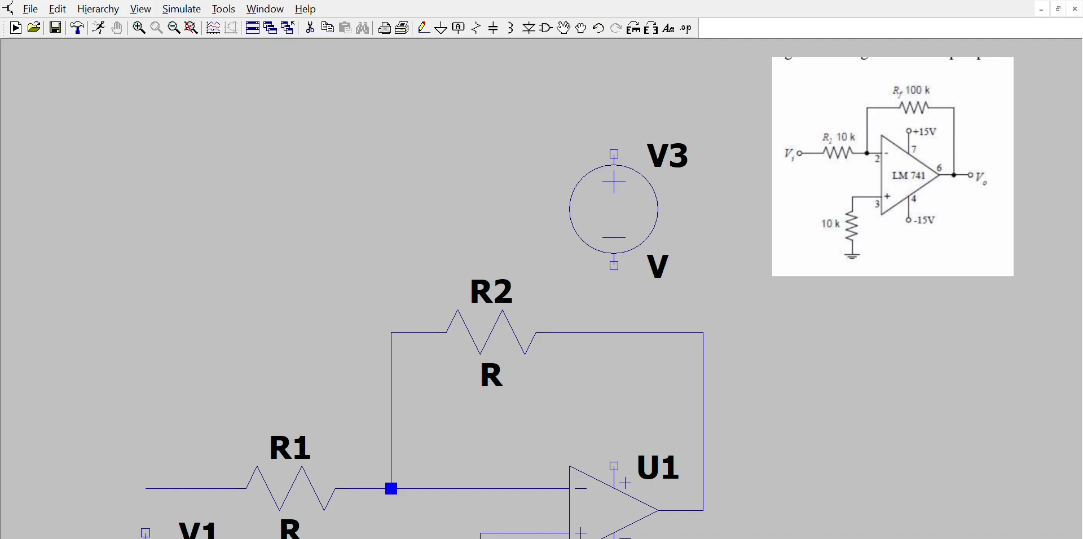
key("ctrl+r")
key("ctrl+r")
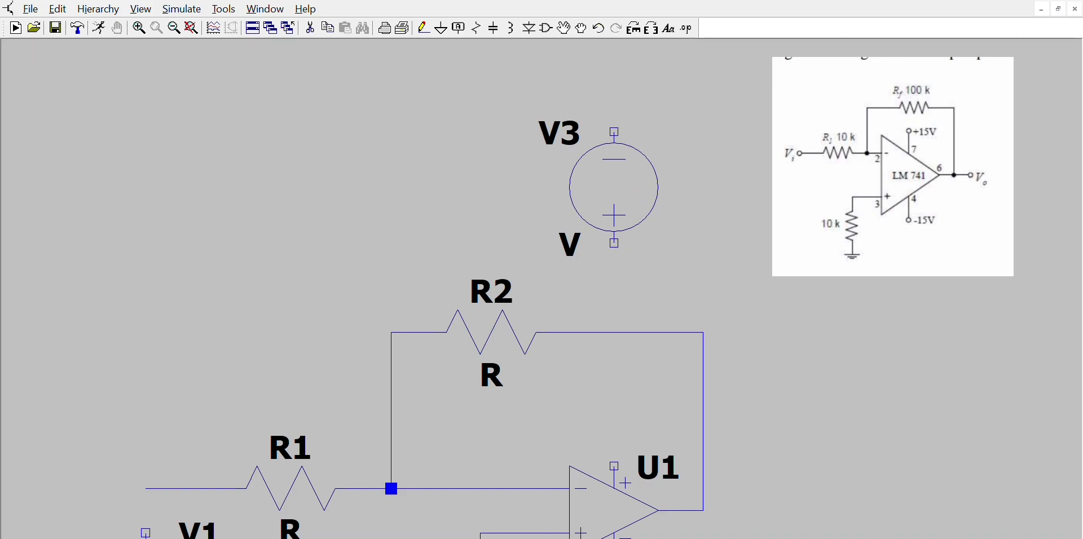
left_click(614, 210)
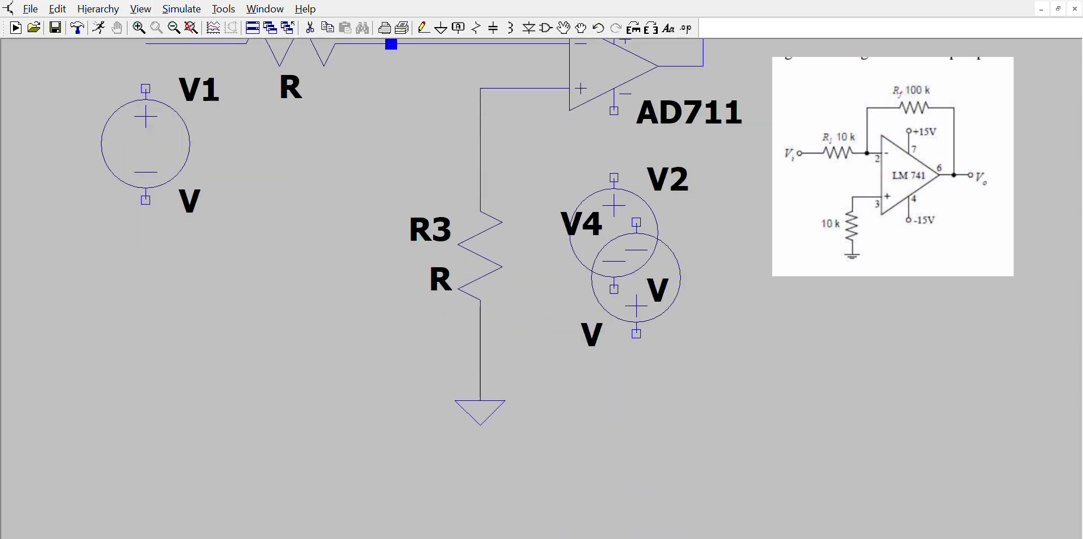
key("Escape")
Step: Delete voltage source V2 below the op amp and place one rotated 180 degrees in its position
key("Delete")
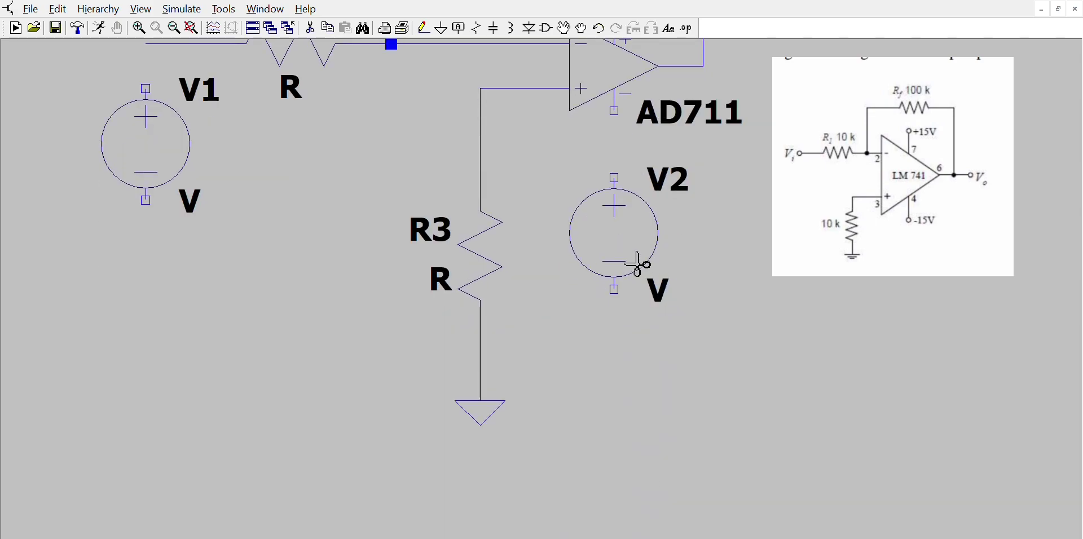
left_click(639, 247)
key("Escape")
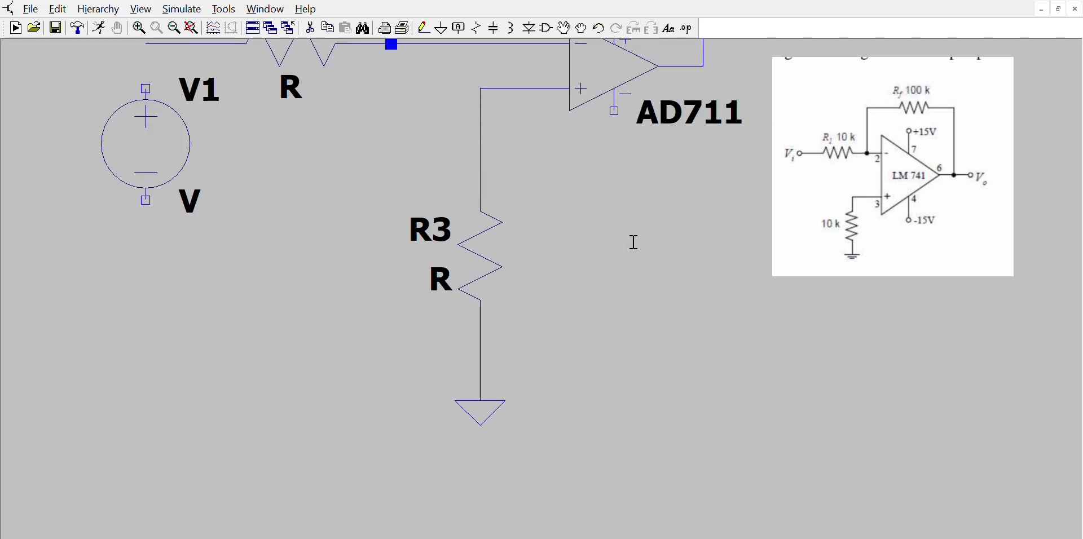
key("F2")
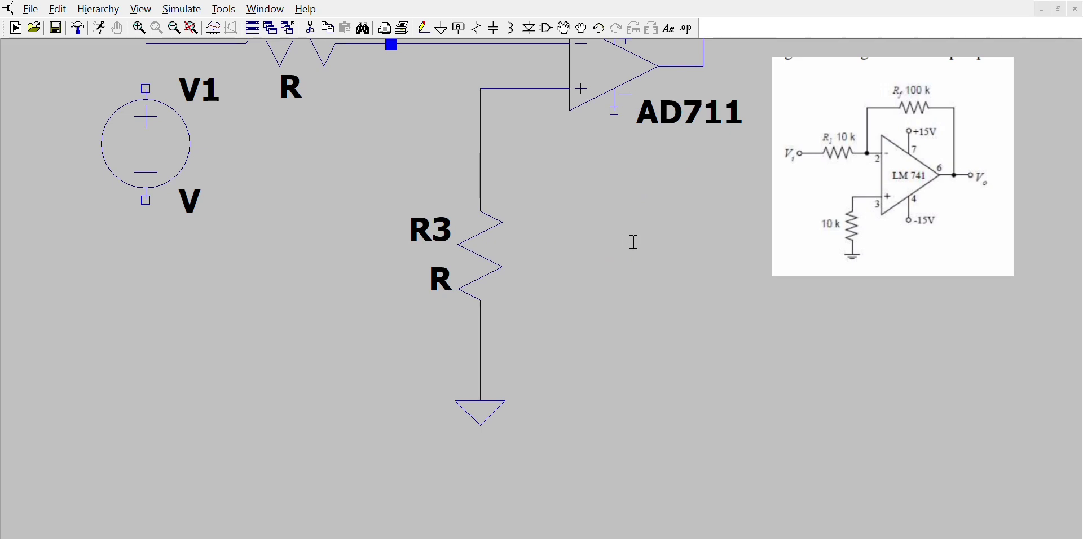
left_click(613, 409)
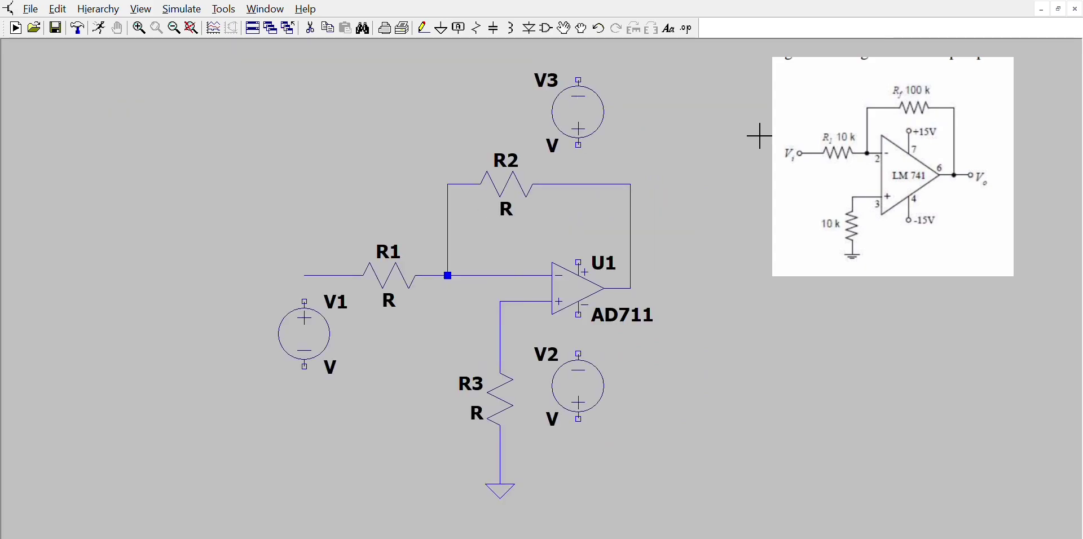
Step: Wire V1's positive terminal to R1's input and its negative terminal to the wire between R3 and the ground
left_click(426, 26)
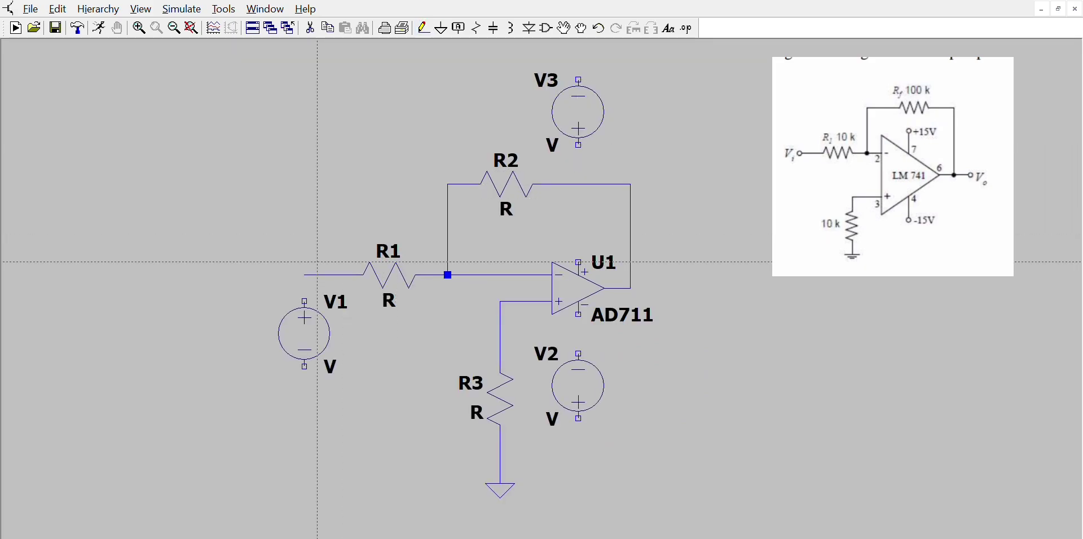
left_click(305, 275)
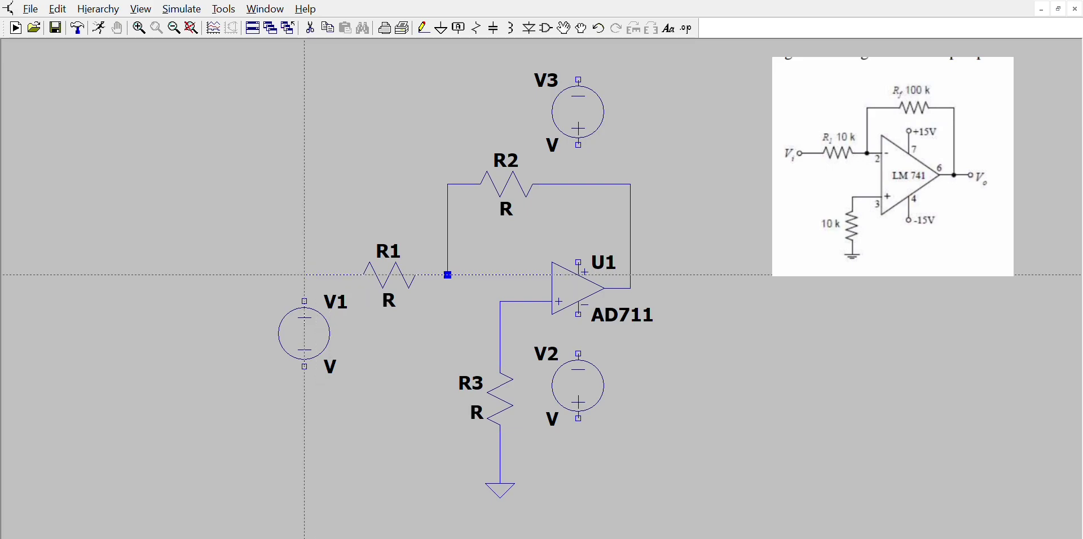
left_click(304, 302)
left_click(305, 367)
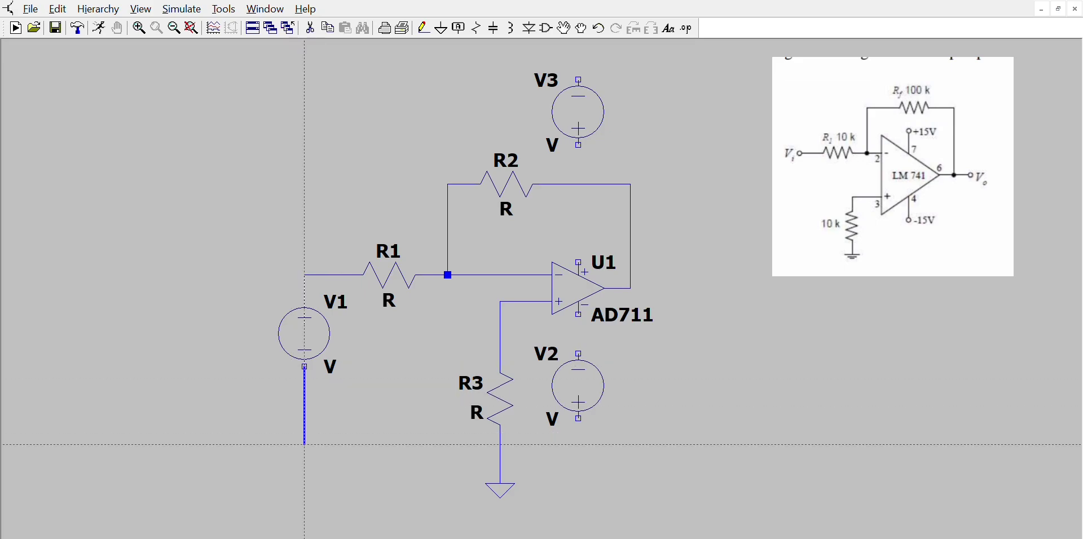
left_click(305, 458)
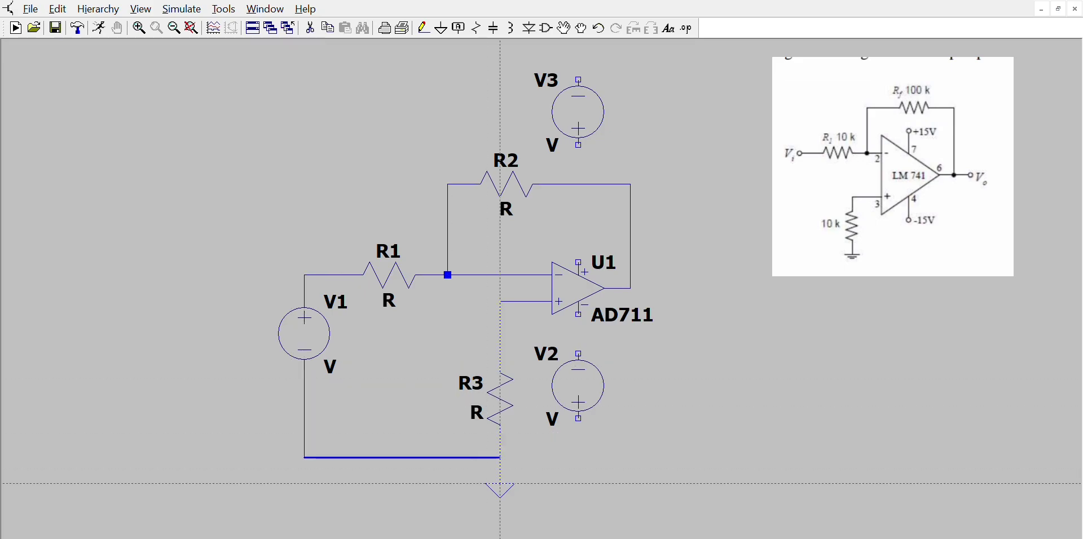
left_click(500, 458)
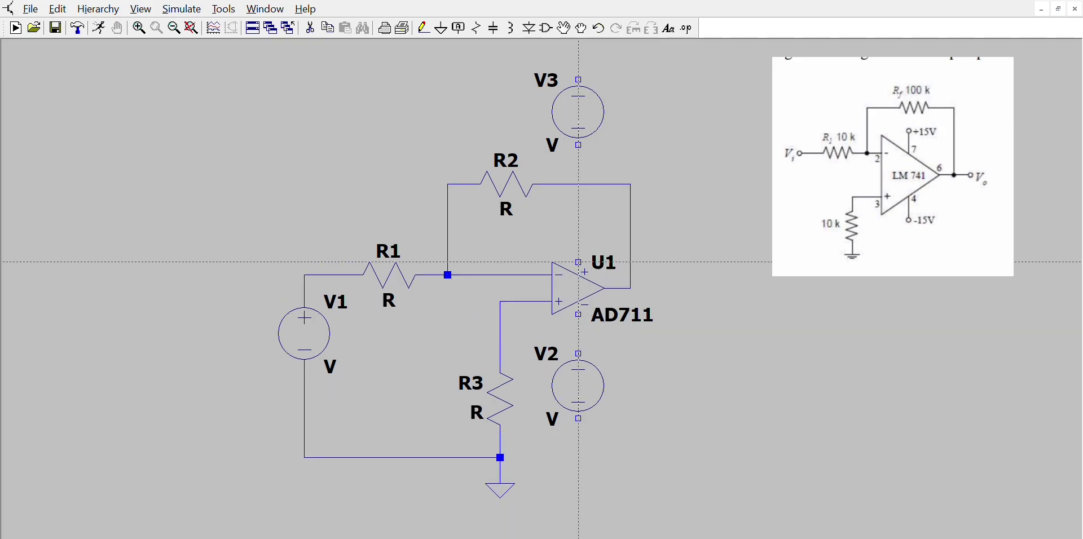
Step: Wire V3's positive terminal to the op amp's positive supply pin
left_click(579, 263)
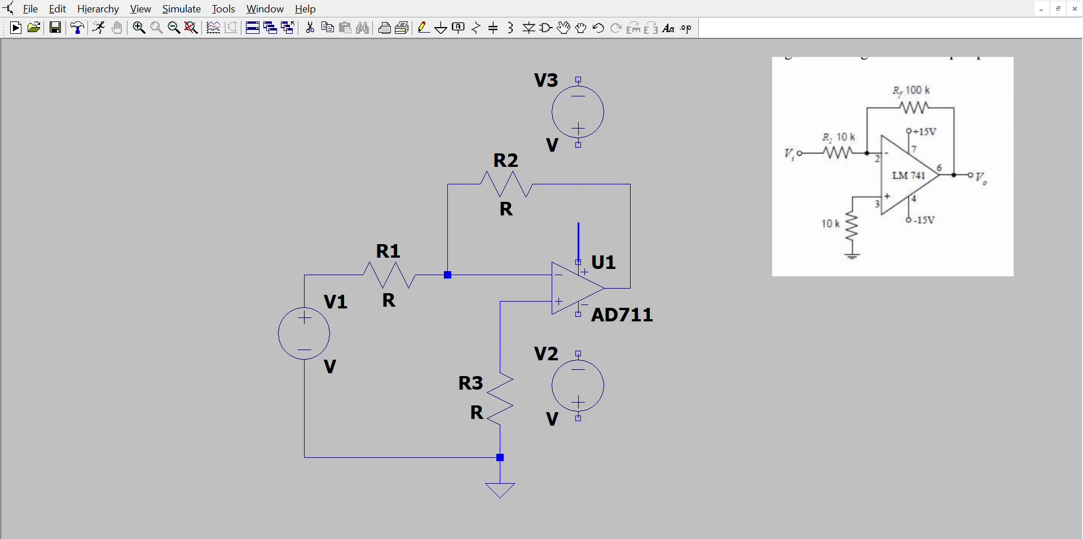
right_click(579, 145)
left_click(579, 145)
left_click(579, 263)
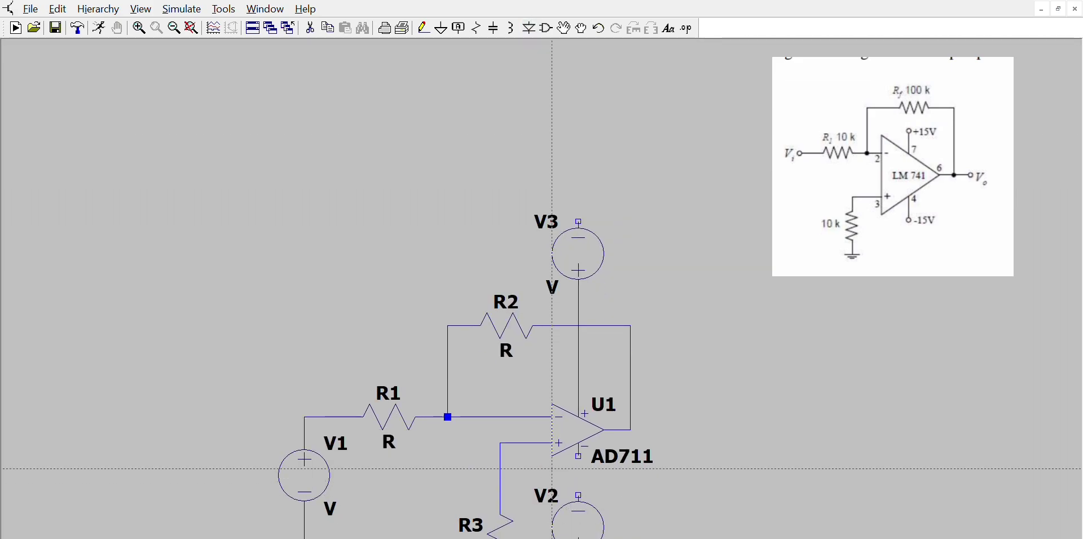
Step: Wire V3's negative terminal around the outer left side of the circuit to the ground node below R3
scroll(552, 470, "down", 1)
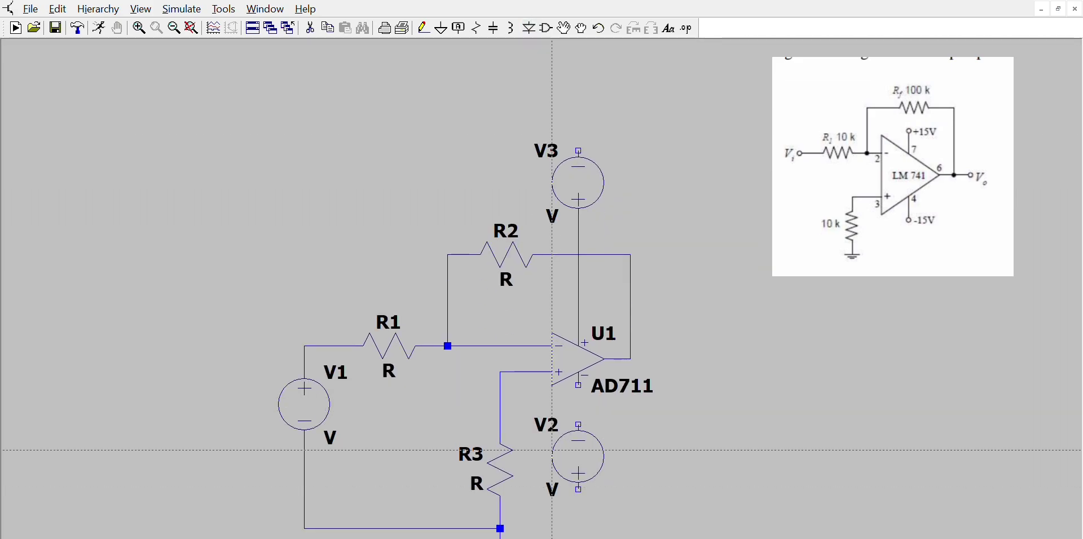
left_click(579, 151)
left_click(579, 111)
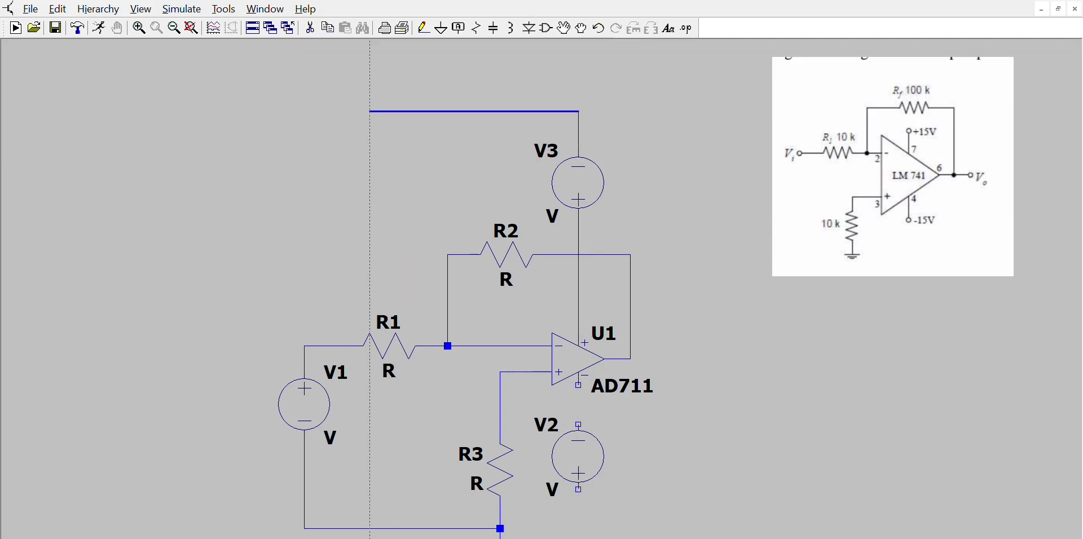
left_click(266, 111)
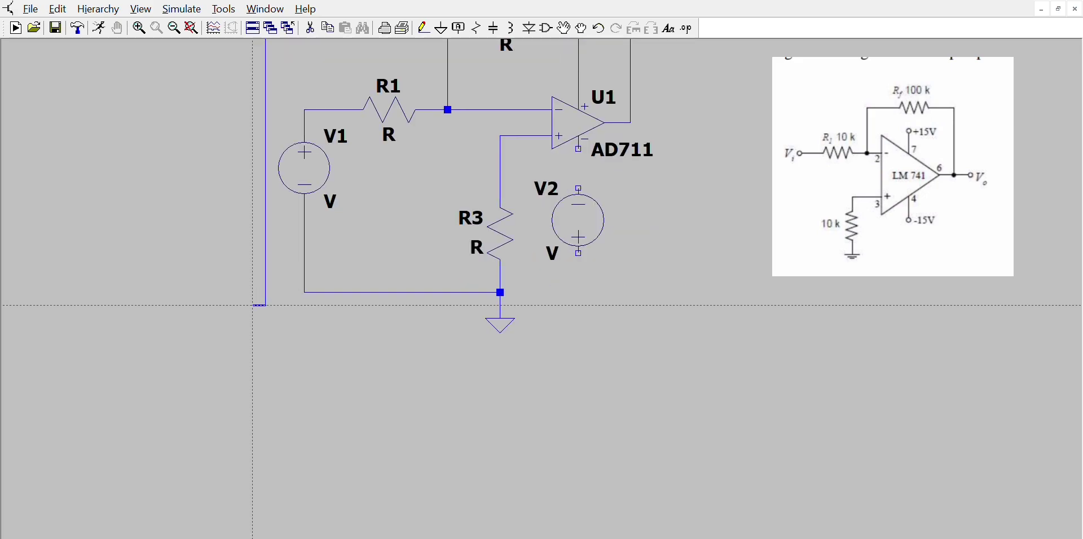
left_click(501, 305)
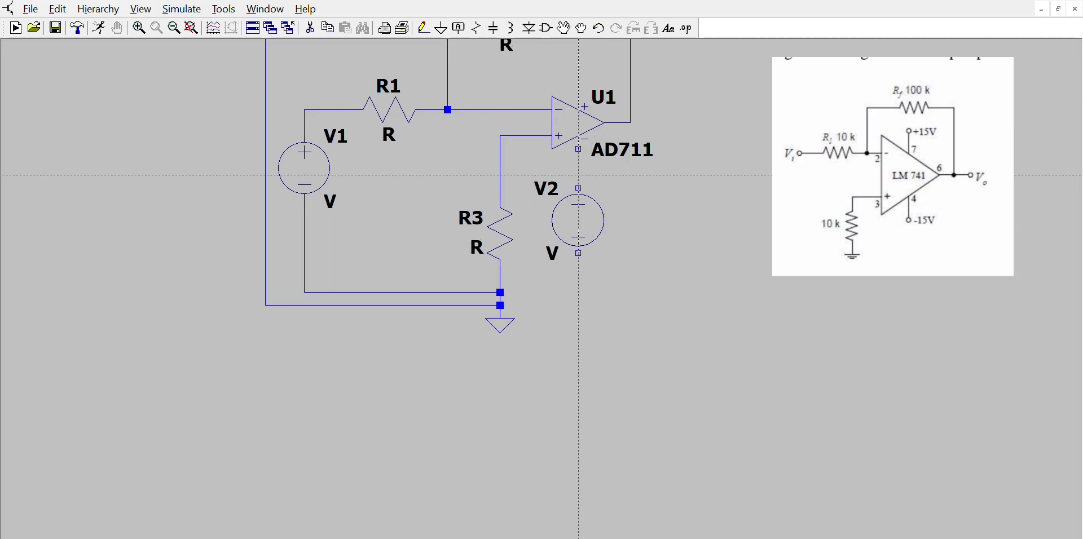
Step: Wire the op amp's negative supply pin to V2's negative terminal
left_click(579, 150)
left_click(578, 189)
right_click(578, 189)
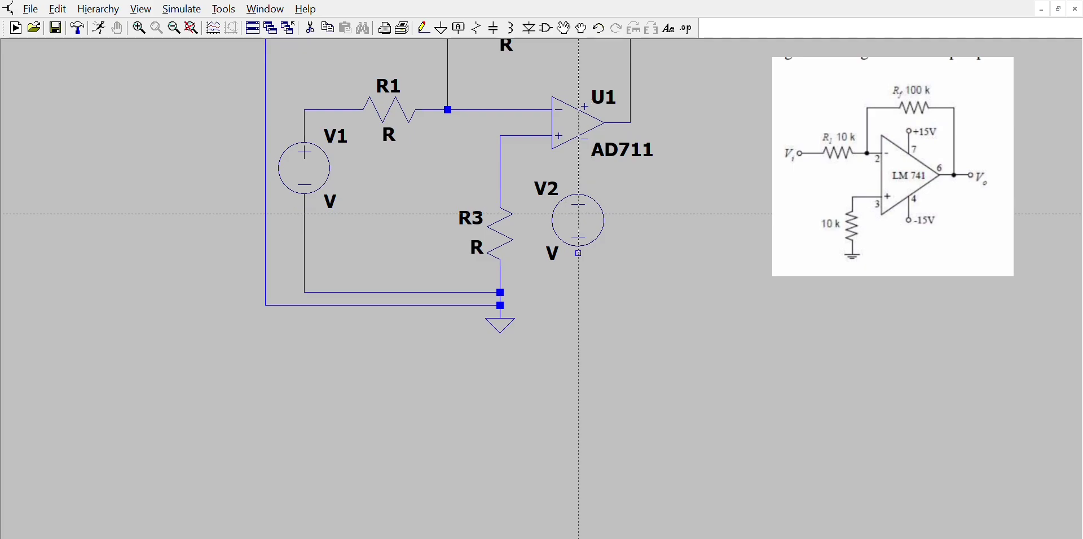
left_click(553, 136)
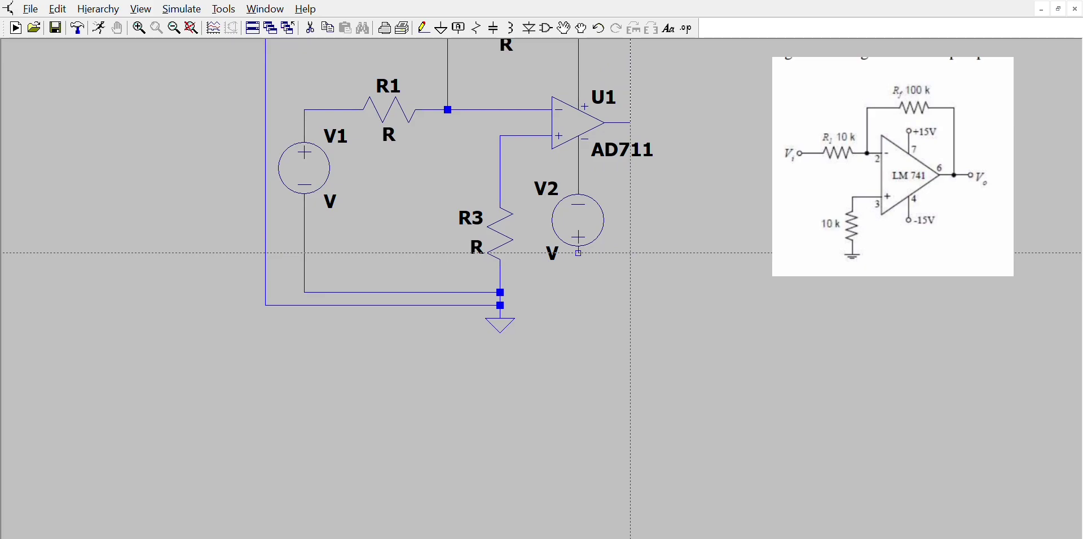
Step: Wire V2's positive terminal to the ground node below R3 and finish wiring
left_click(578, 254)
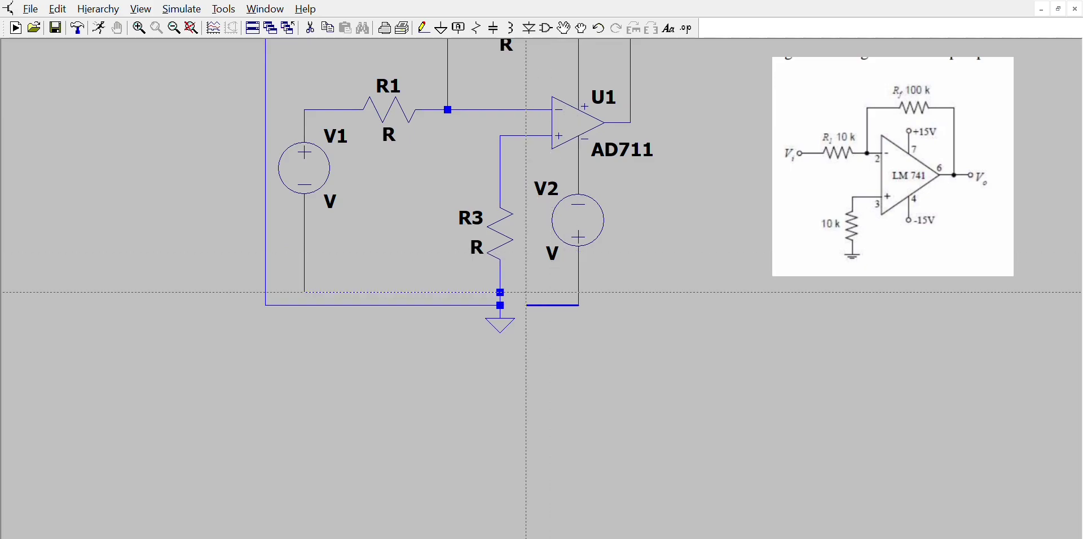
left_click(265, 305)
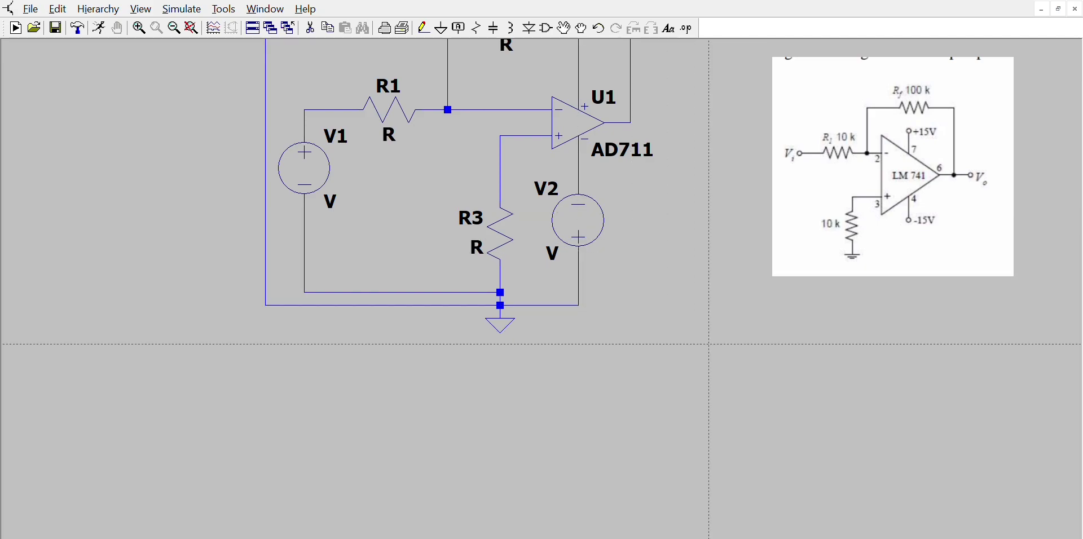
key("Escape")
key("space")
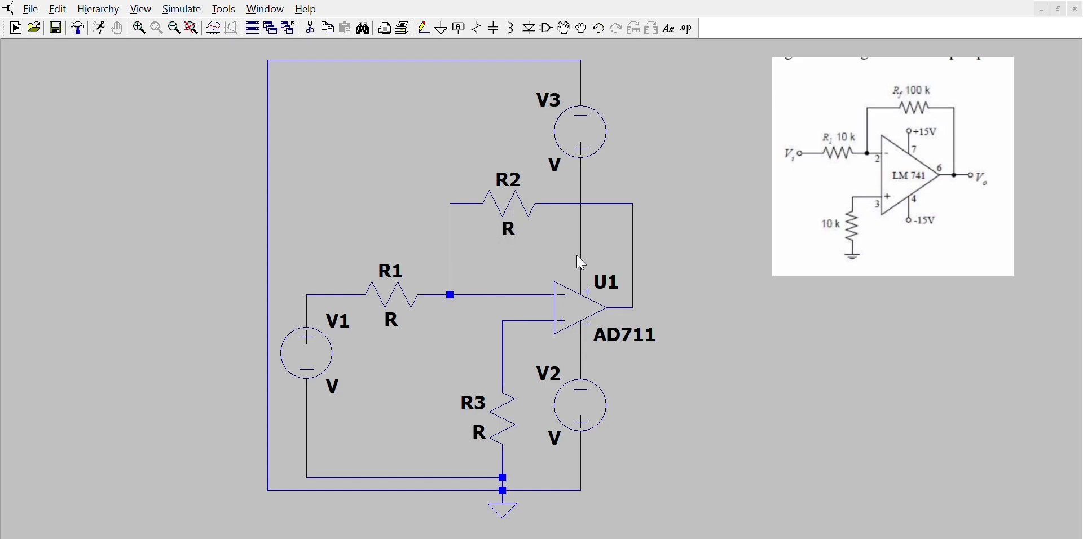
Step: Rename V3, V2, V1 to vcc, -vcc, vin with values 15, 15, SINE(0 1v 100); set R1 and R3 to 10k, R2 to 100k
key("Return")
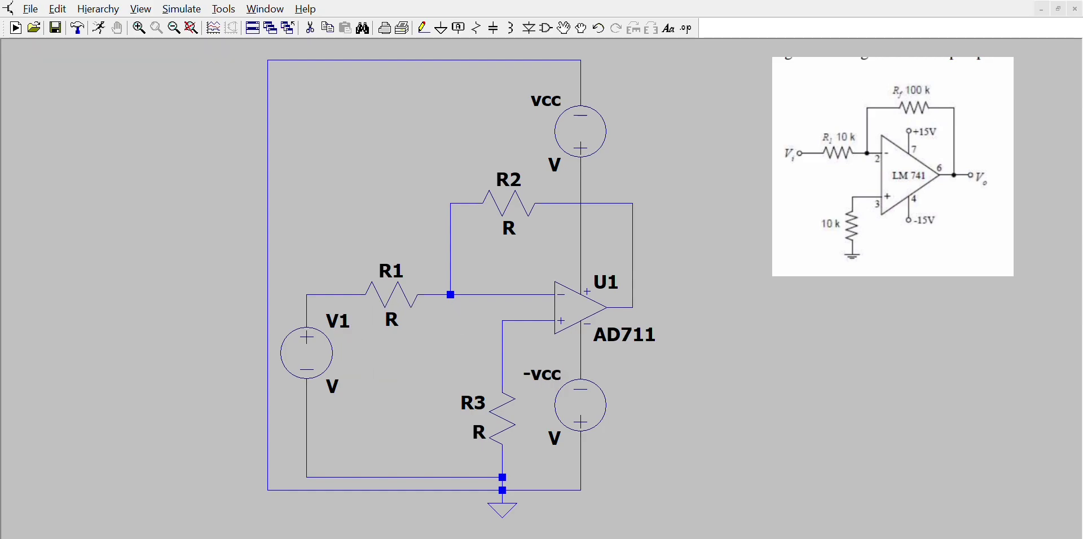
key("Return")
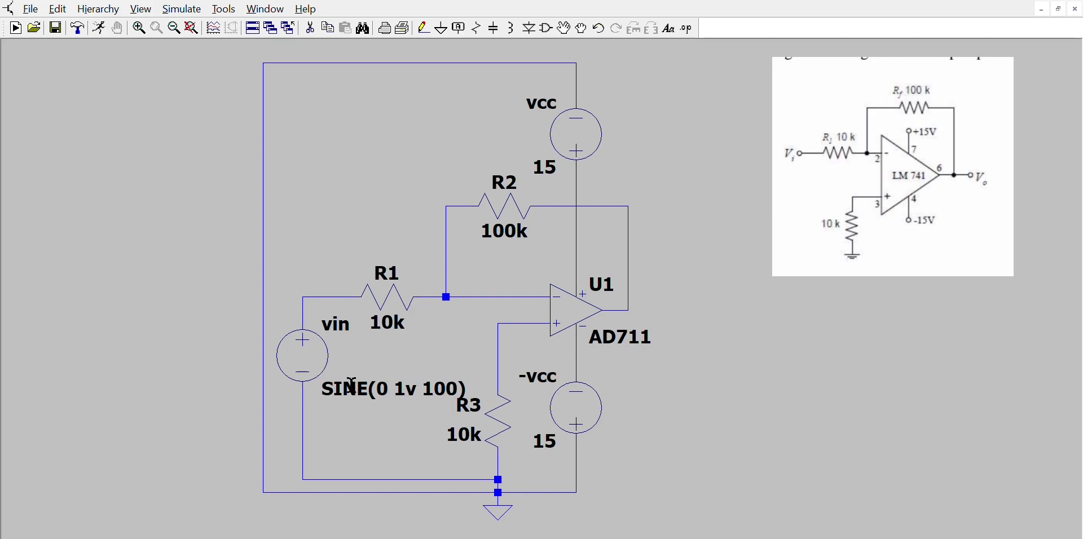
Step: Place a .tran 100ms directive to the right of the circuit and run the simulation
left_click_drag(341, 384, 380, 393)
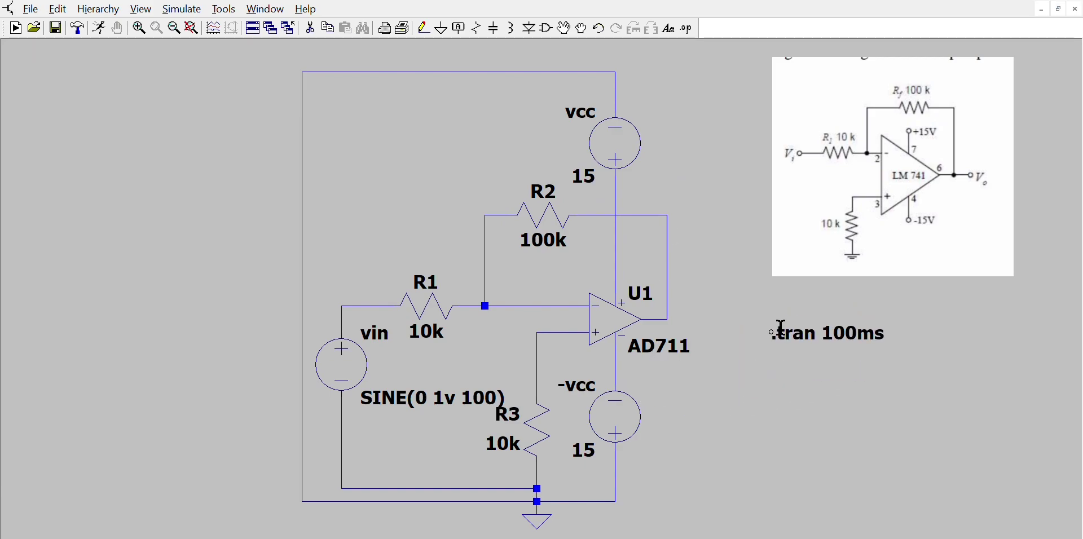
left_click(801, 410)
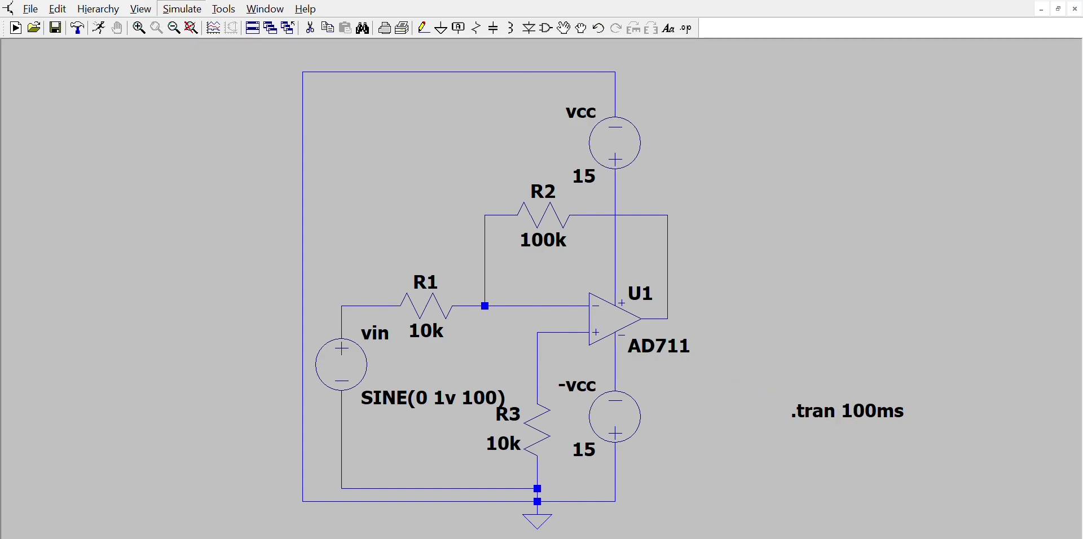
left_click(176, 24)
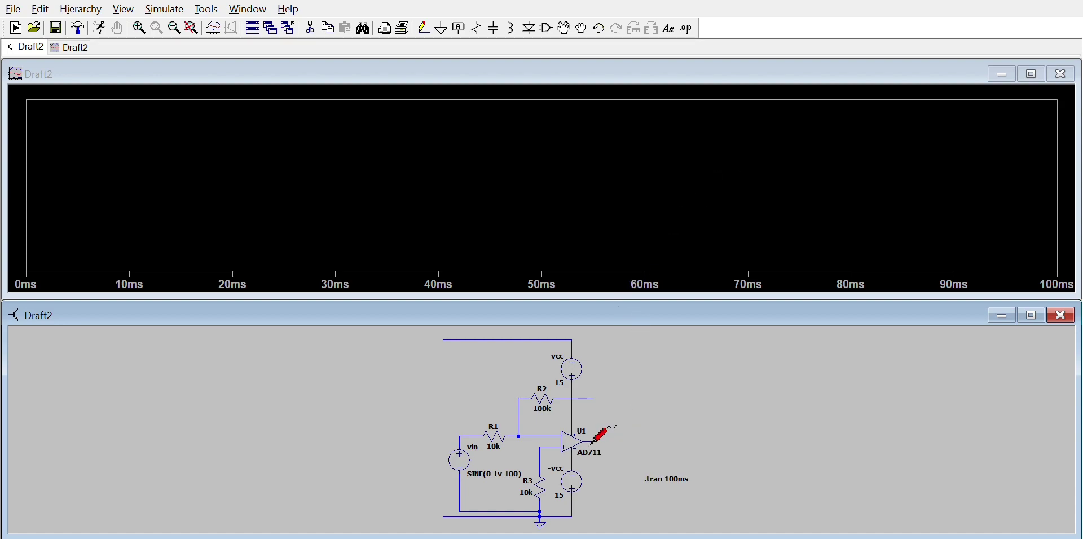
Step: Plot the input voltage at the wire between vin and R1 and the output voltage at the op amp's output
left_click(475, 438)
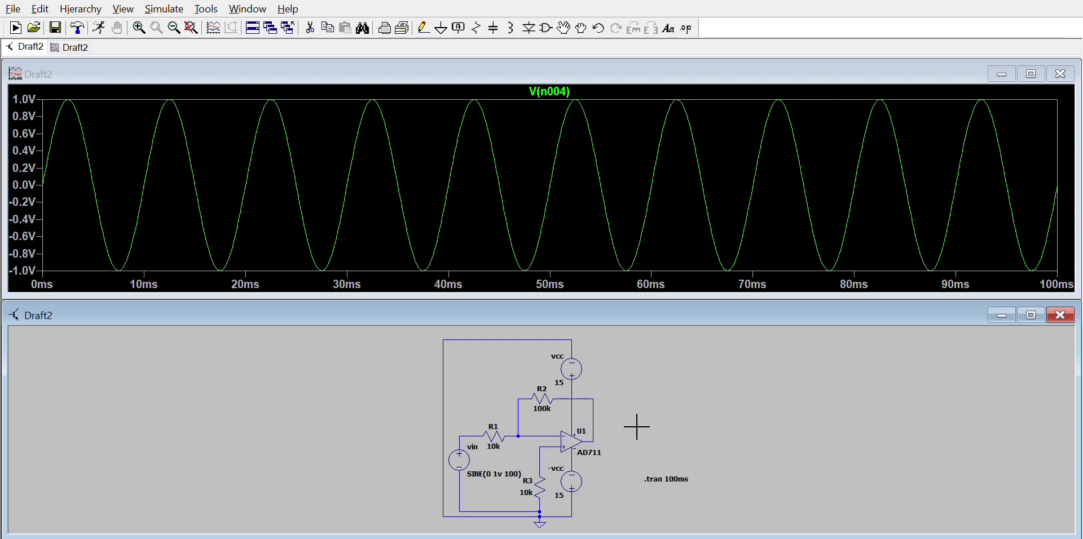
left_click(596, 444)
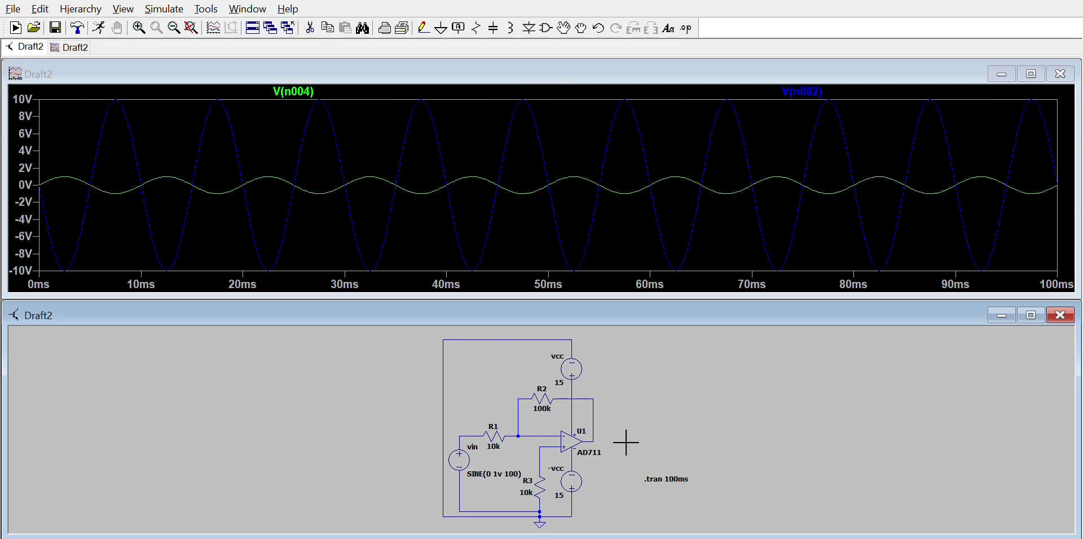